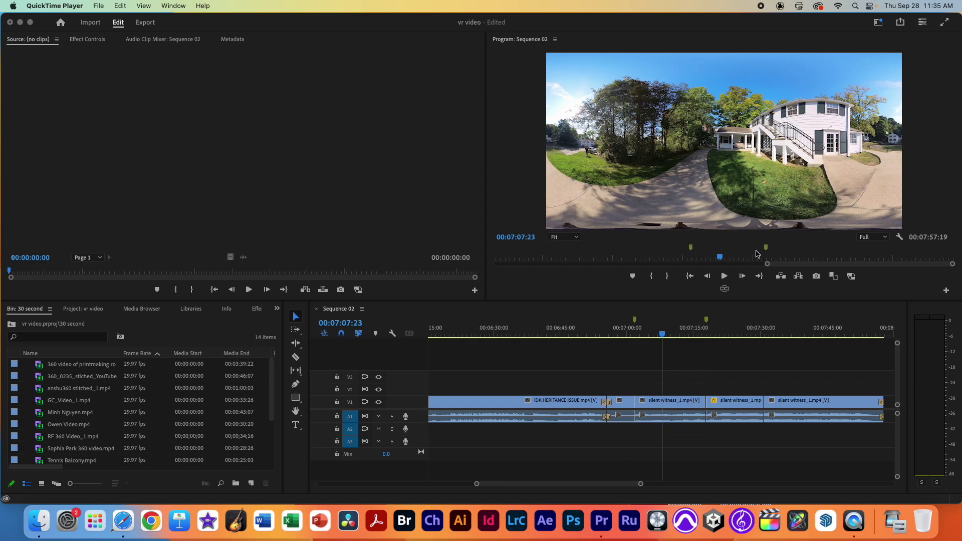
Step: Scrub the 360 sequence and switch the Program monitor to VR Video Display
click(727, 294)
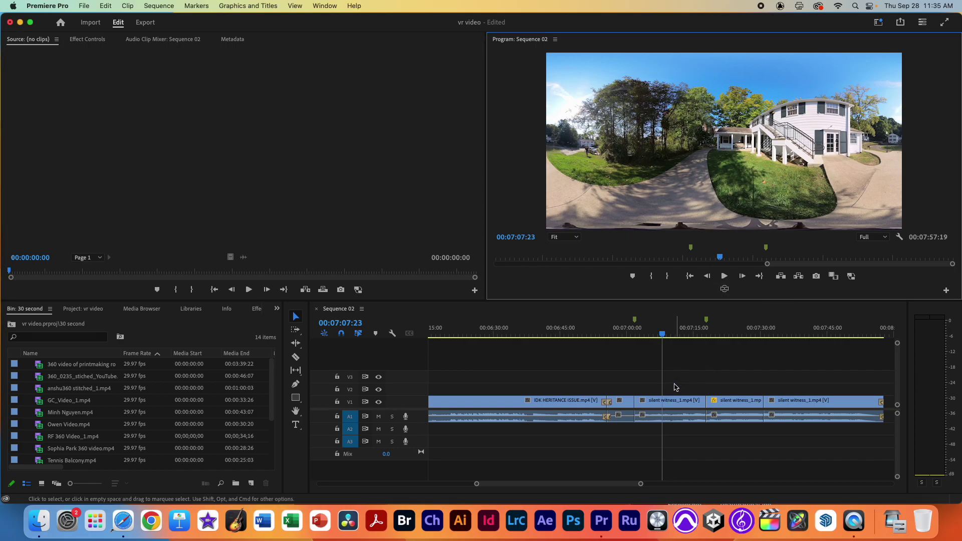
mouse_move(666, 331)
mouse_down()
mouse_move(712, 327)
mouse_move(679, 328)
mouse_up()
click(725, 289)
click(724, 289)
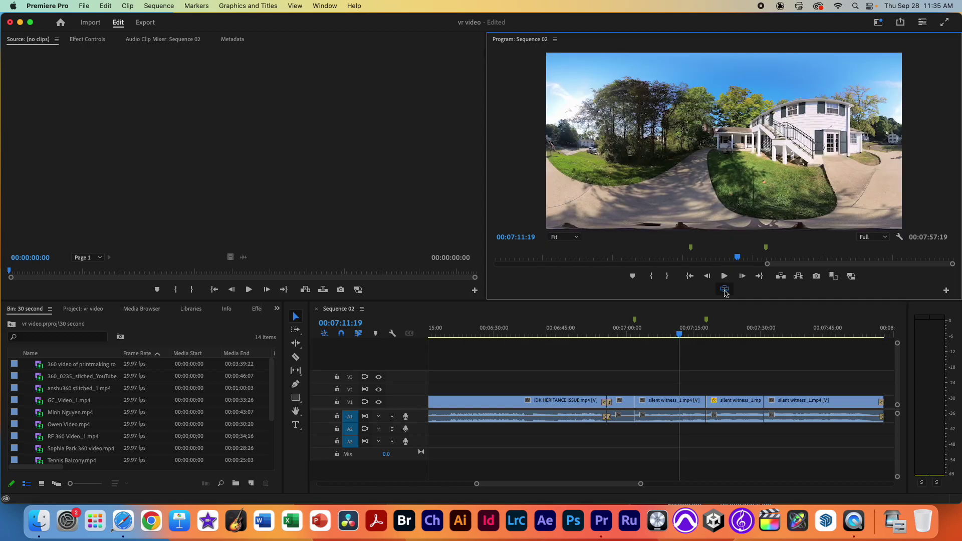
click(725, 290)
Step: Orbit to the tripod, exit VR view, park at 00:07:11:02, and open the Button Editor
drag(738, 172, 730, 143)
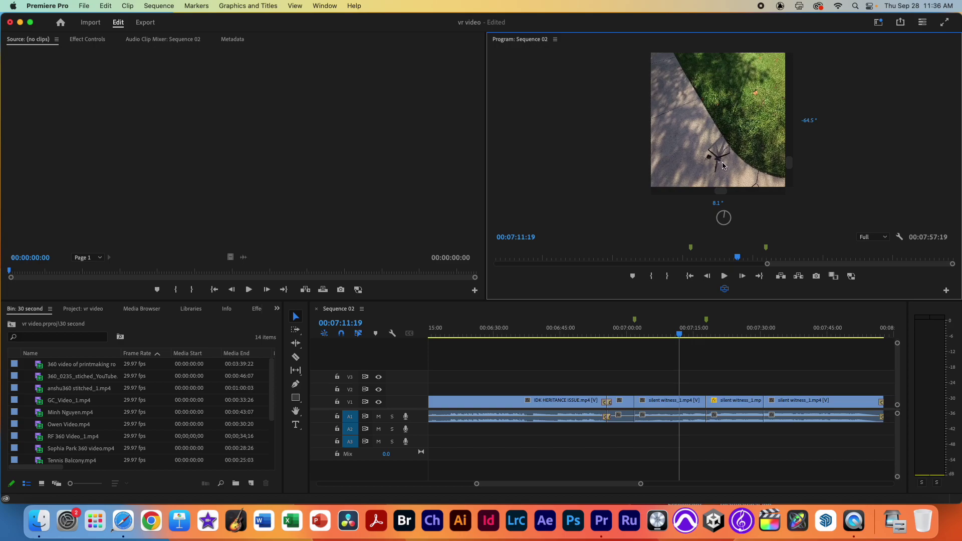
mouse_move(722, 165)
mouse_down()
mouse_move(719, 150)
mouse_move(722, 173)
mouse_up()
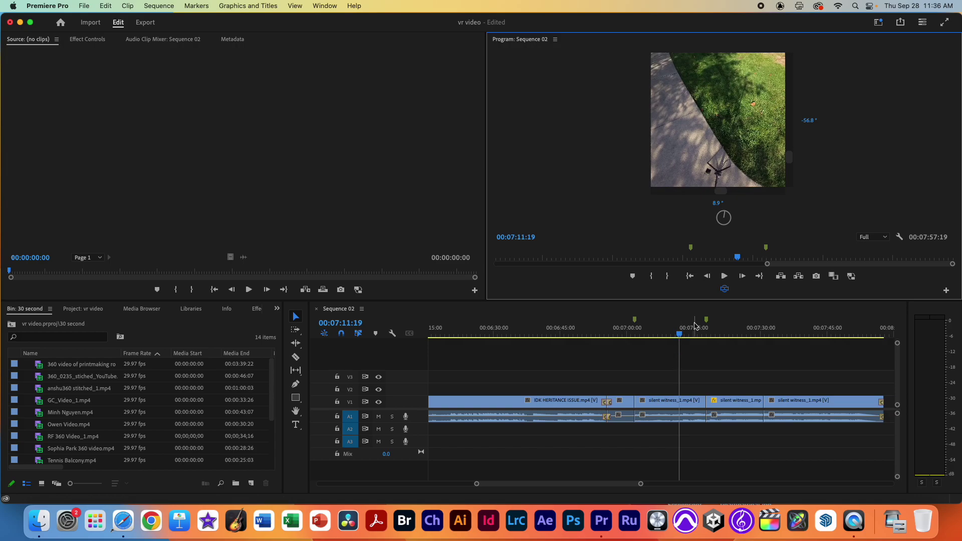
click(725, 290)
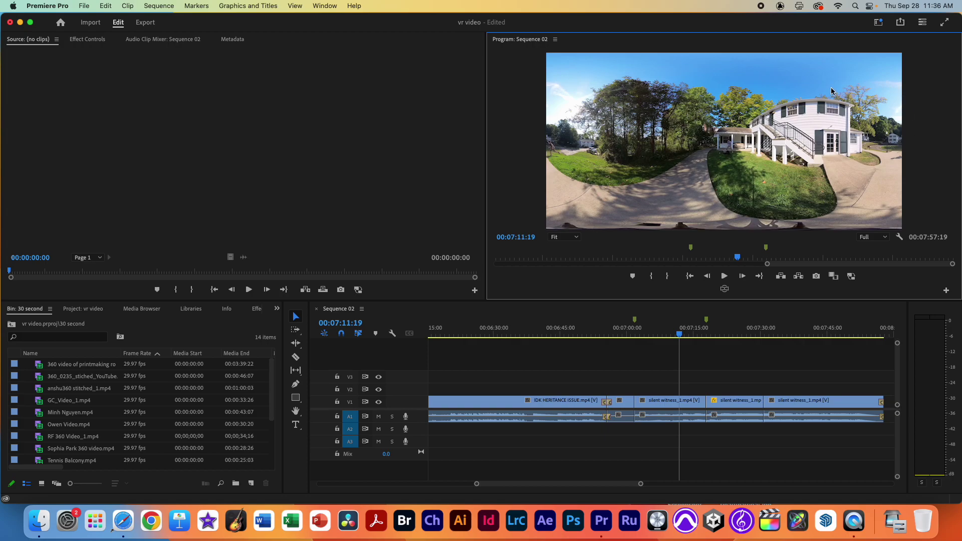
mouse_move(680, 335)
mouse_down()
mouse_move(661, 335)
mouse_move(676, 335)
mouse_up()
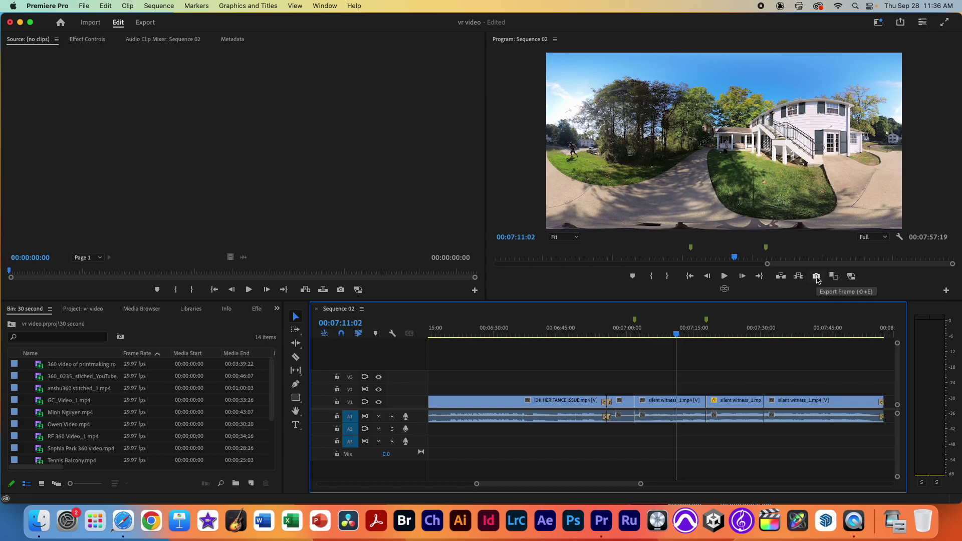
click(946, 291)
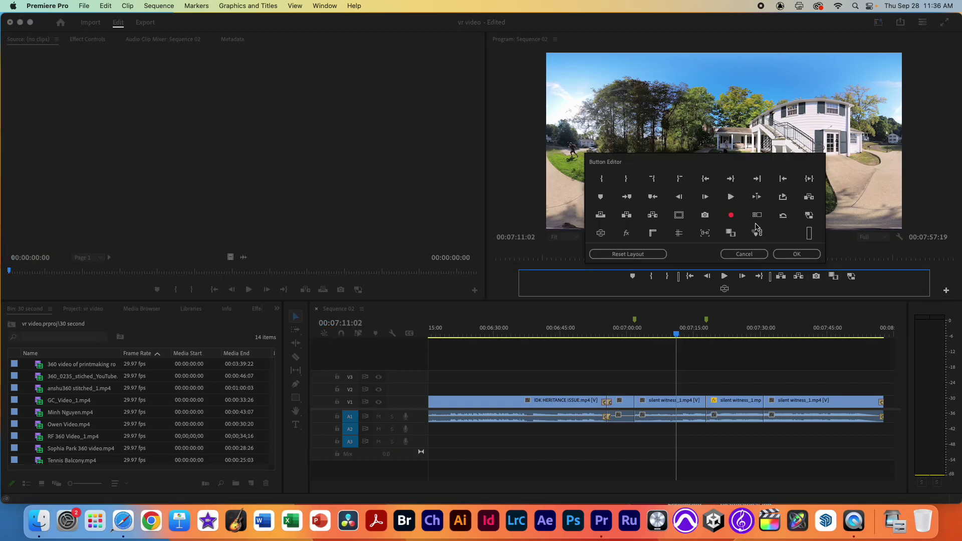
Step: Add Export Frame to the monitor buttons and export the frame as PNG 'temp1' to the Desktop
drag(706, 215, 800, 278)
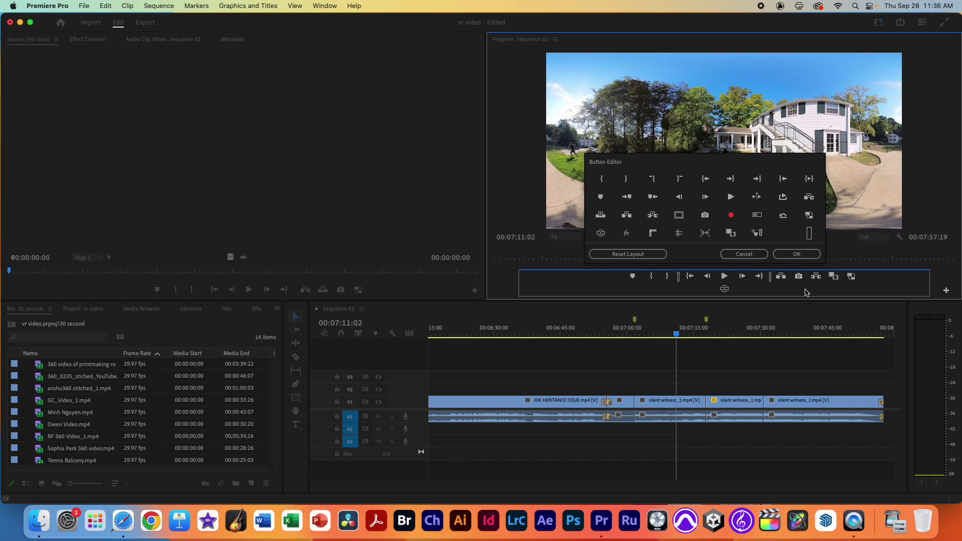
click(797, 254)
click(800, 277)
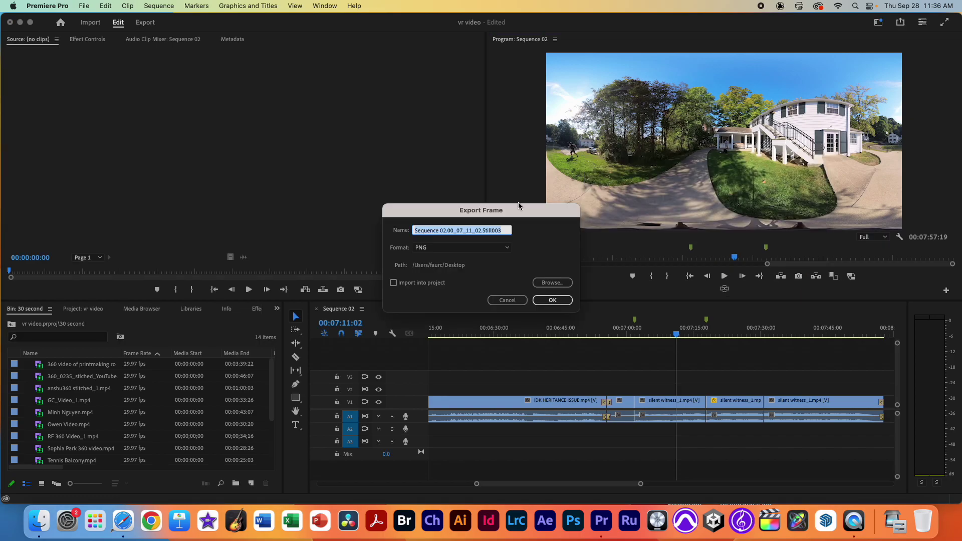
drag(515, 210, 596, 176)
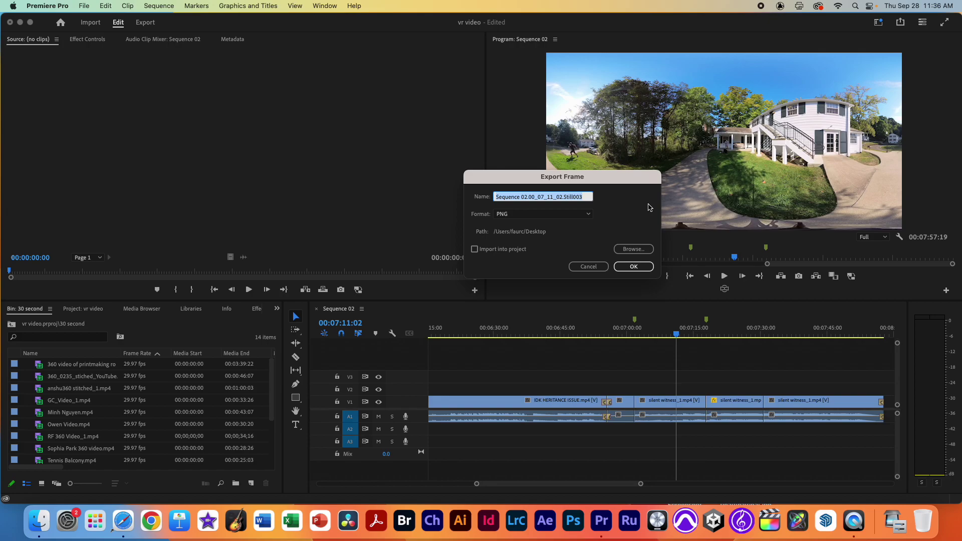
text(temp1)
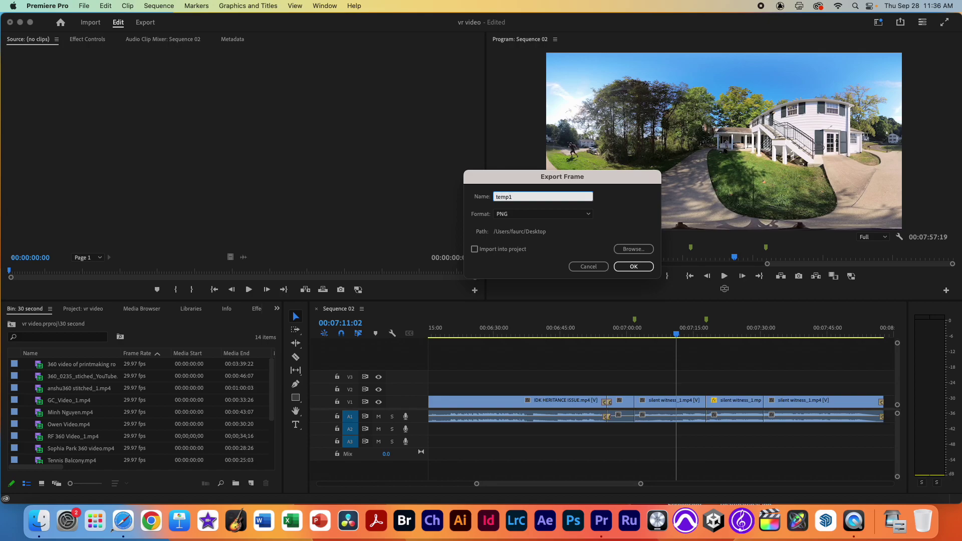
click(542, 214)
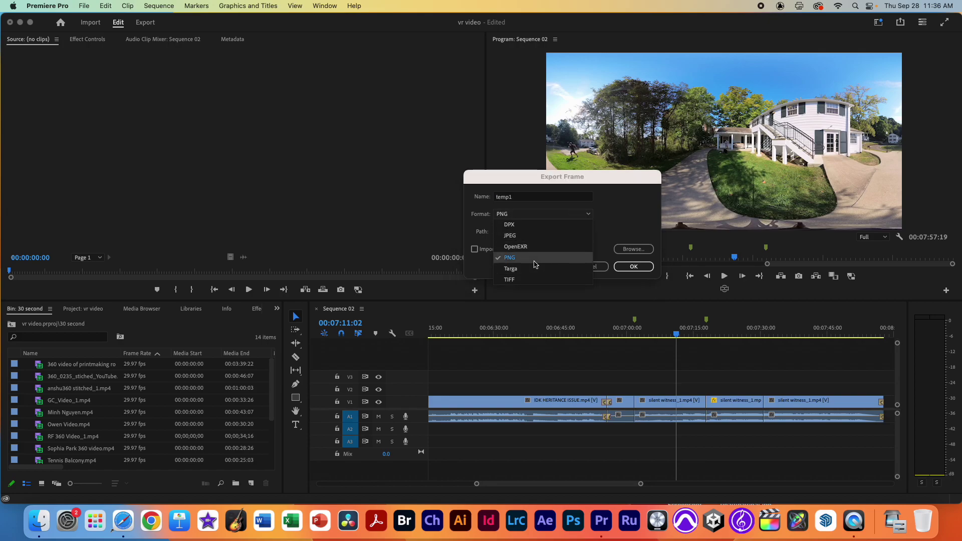
click(533, 261)
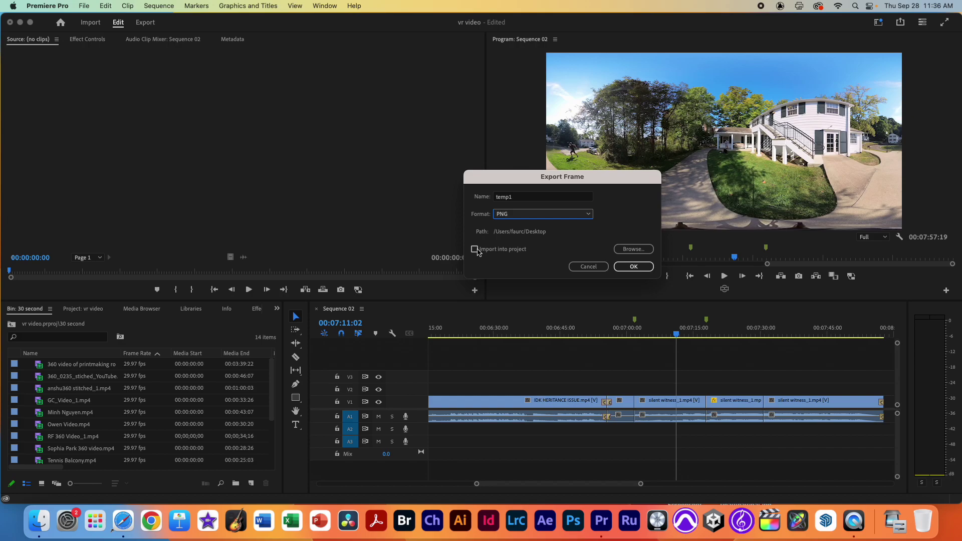
click(634, 266)
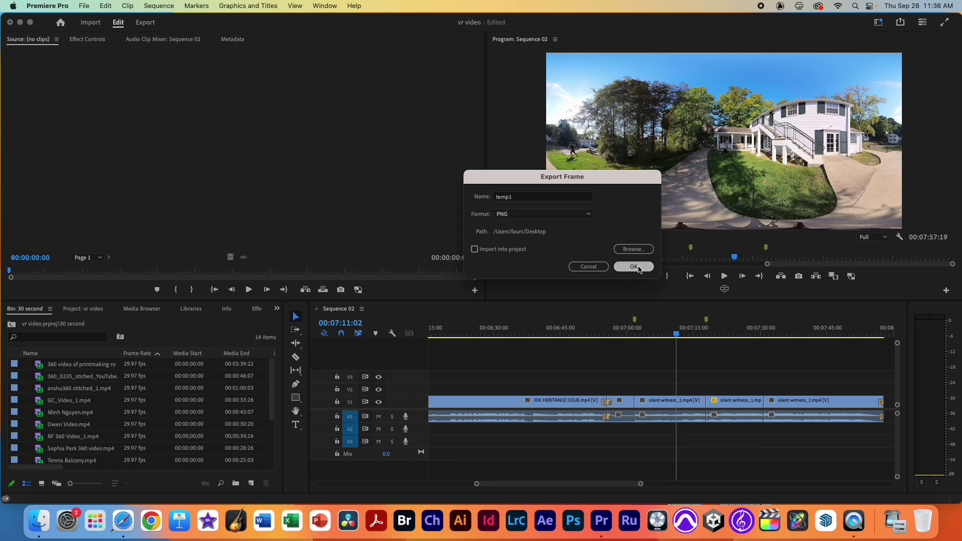
key(super+Tab)
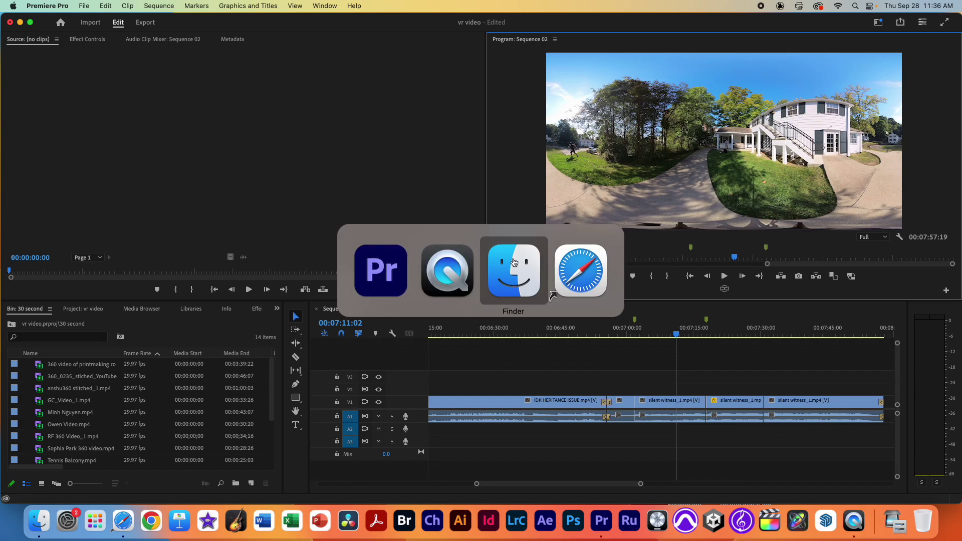
Step: Preview temp1.png from the Desktop in Quick Look, then open it in Photoshop
key(super+shift+d)
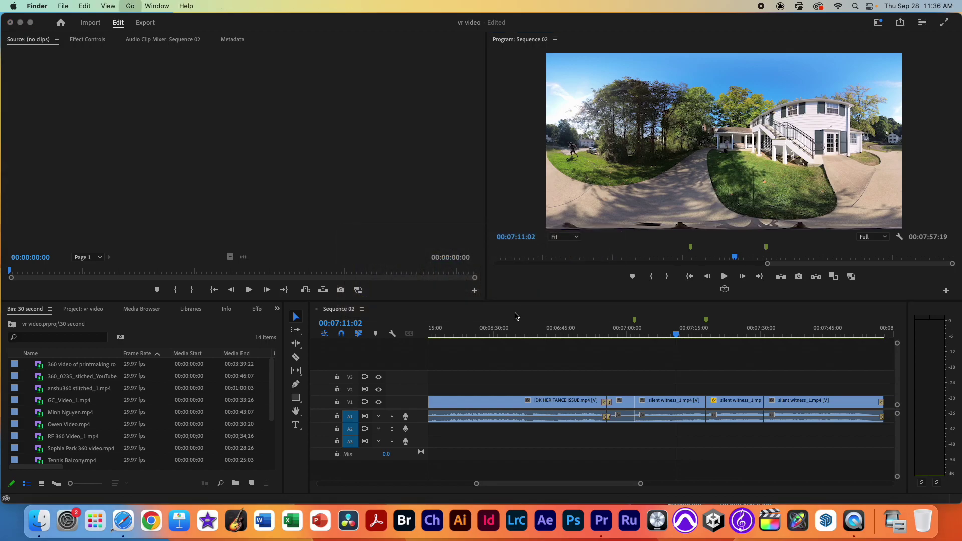
click(621, 203)
key(space)
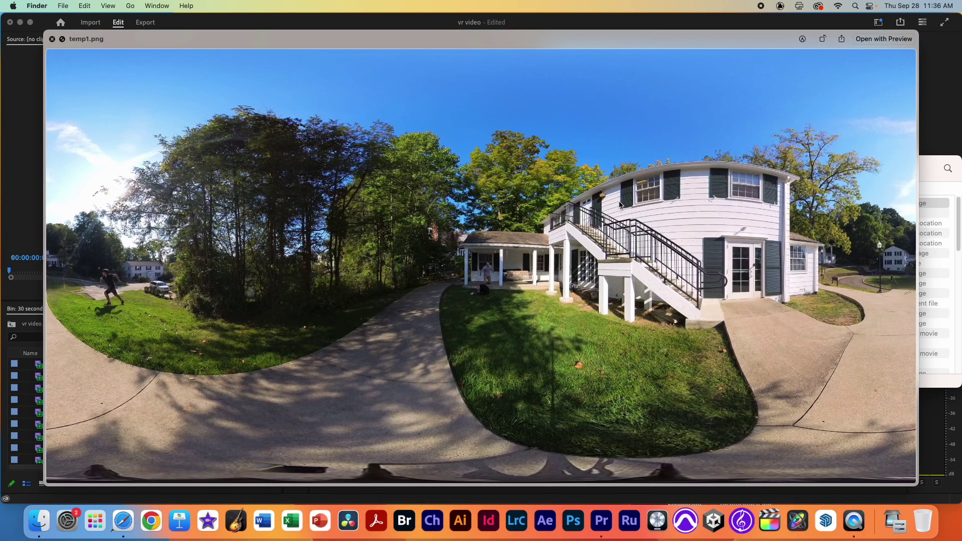
key(space)
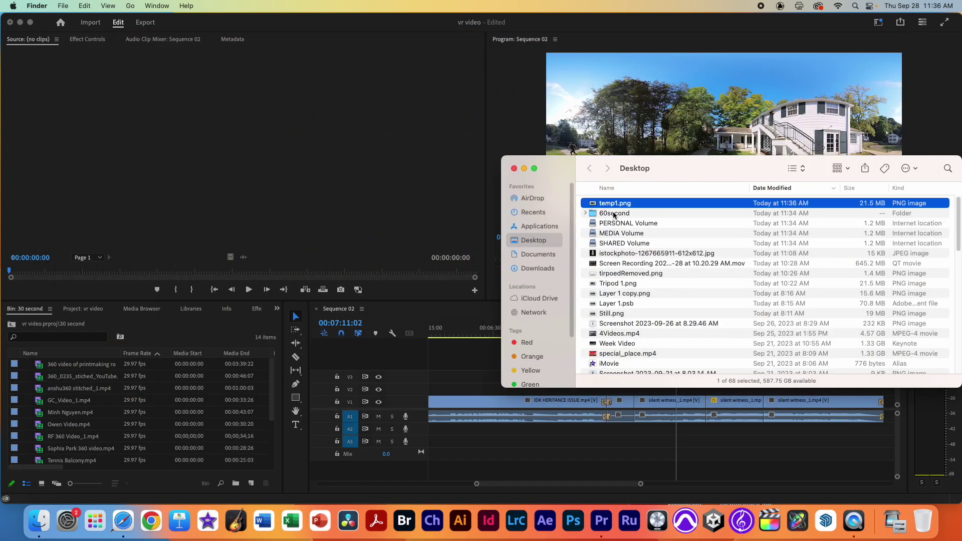
drag(609, 203, 581, 522)
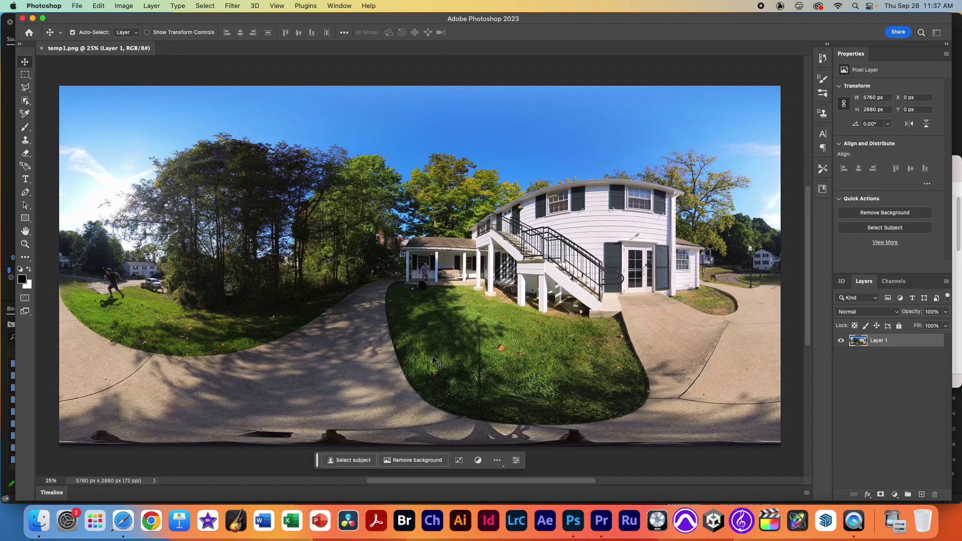
Step: Make temp1.png a new spherical panorama layer and orbit the view down to the tripod
click(256, 6)
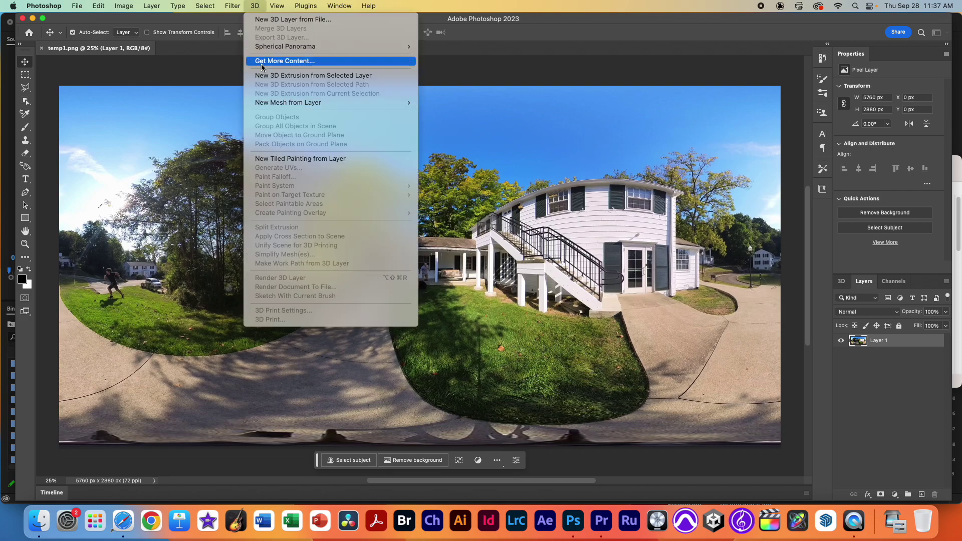
mouse_move(296, 47)
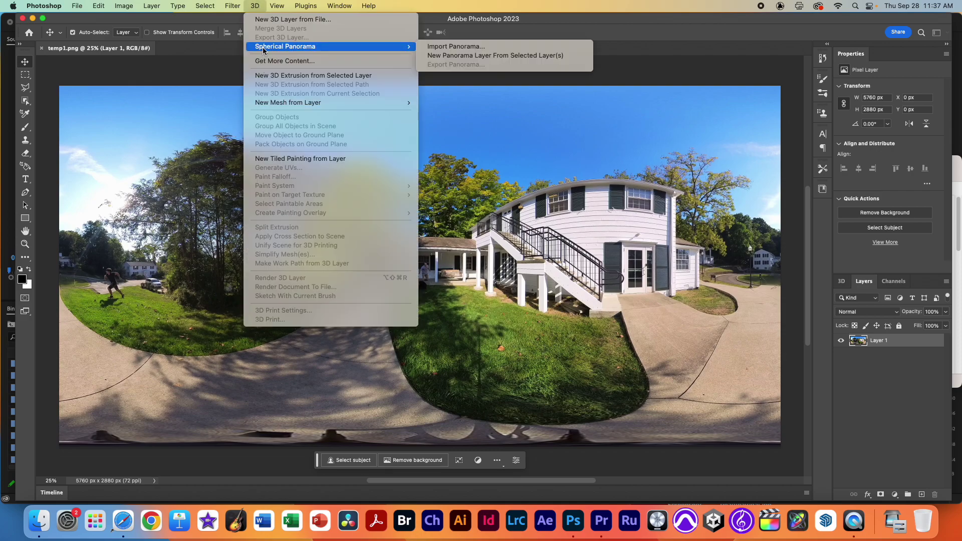
click(479, 55)
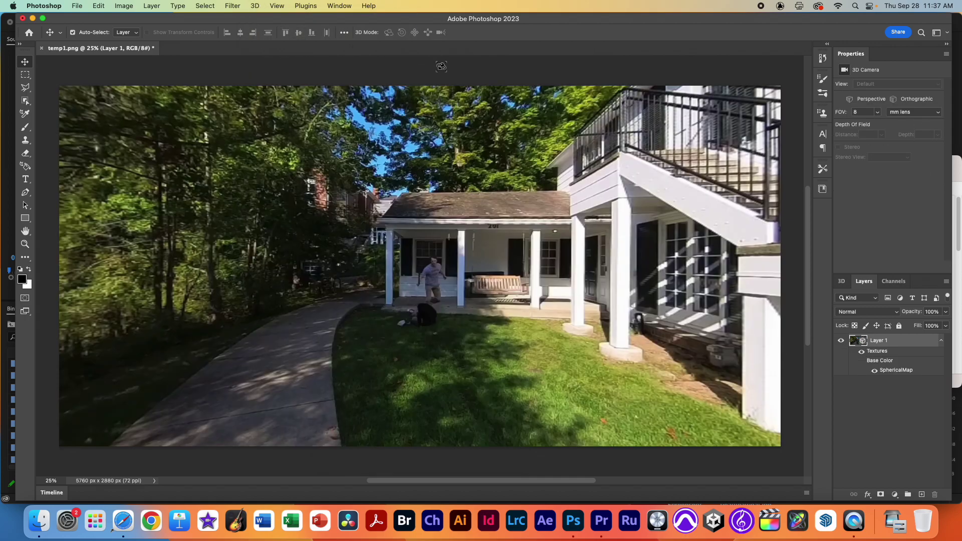
drag(445, 333, 457, 354)
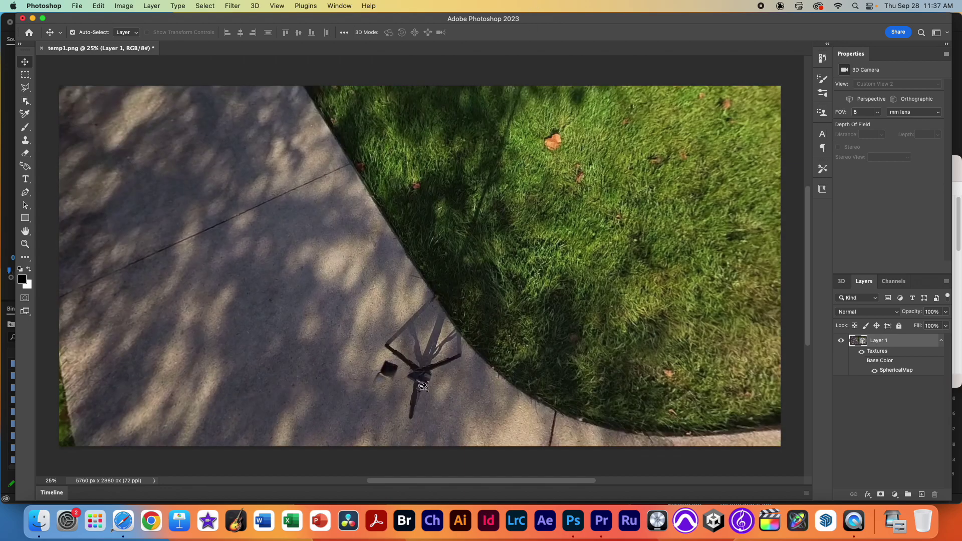
Step: Narrow the camera FOV to a 4 mm lens, center the tripod, and open the SphericalMap texture
click(877, 112)
click(855, 112)
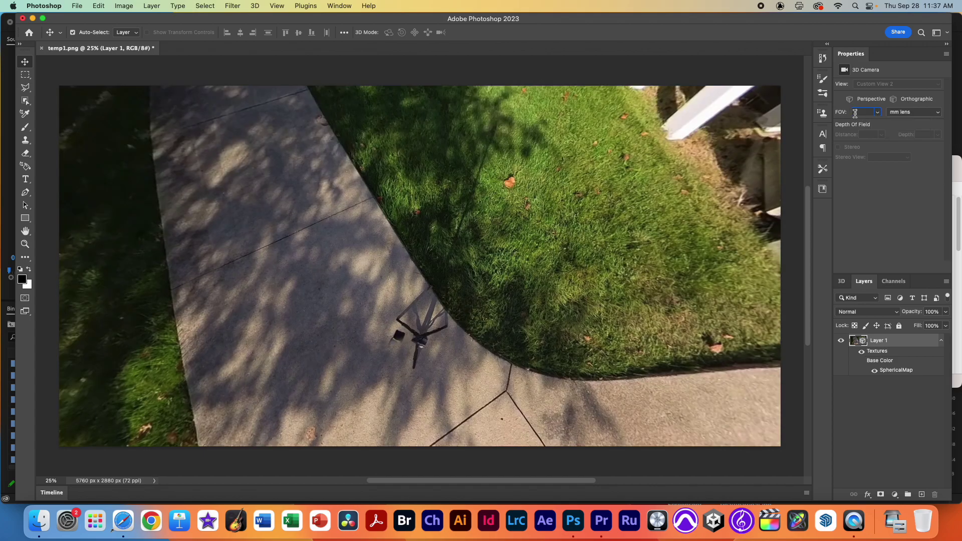
text(5)
key(Return)
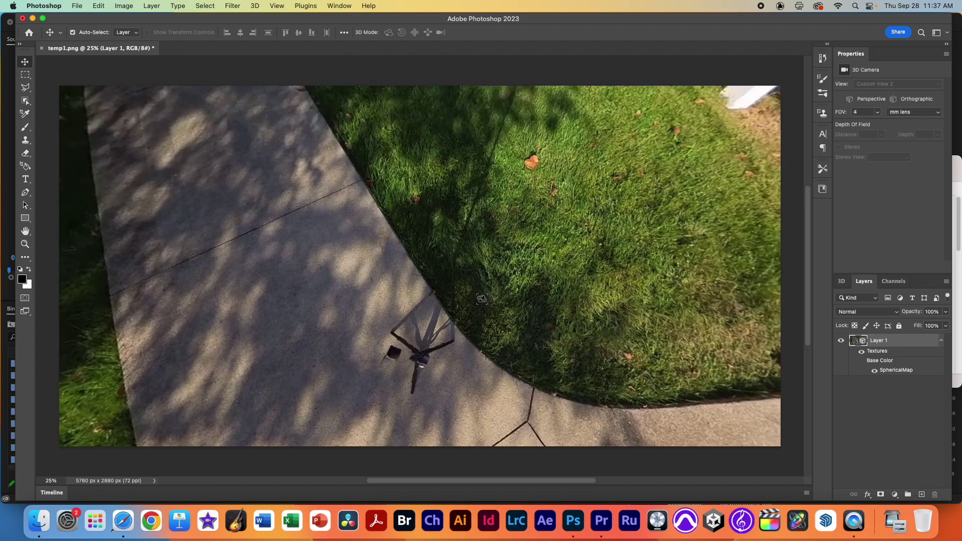
scroll(485, 292, up, 1)
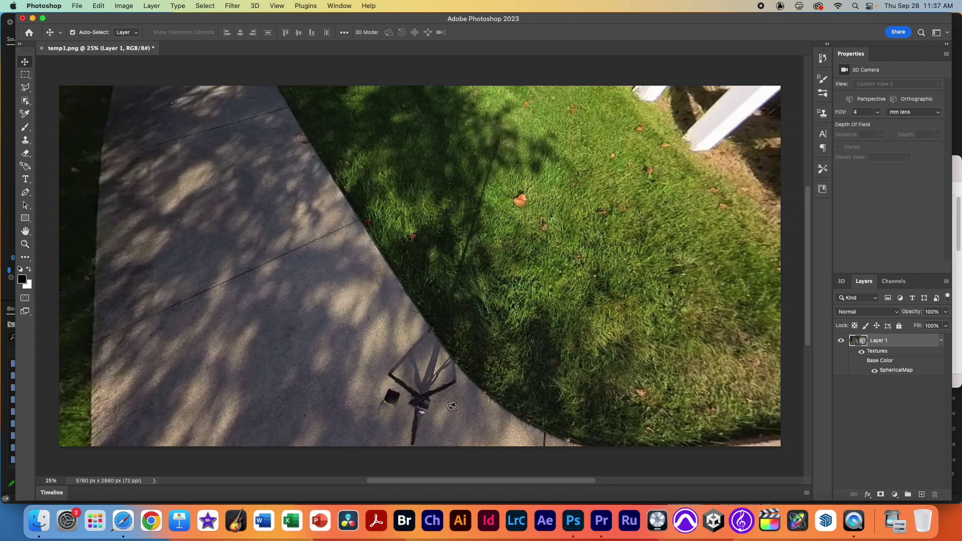
drag(451, 408, 452, 407)
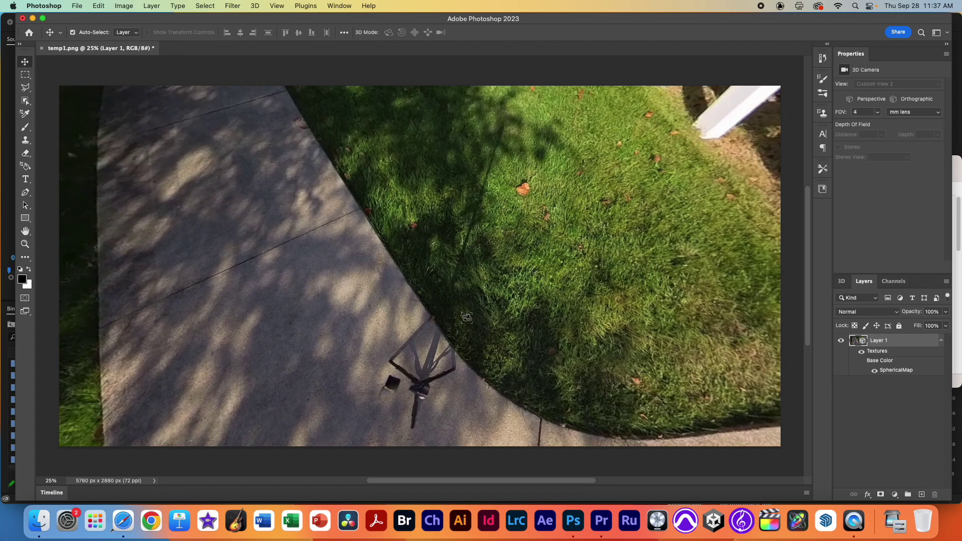
double_click(897, 371)
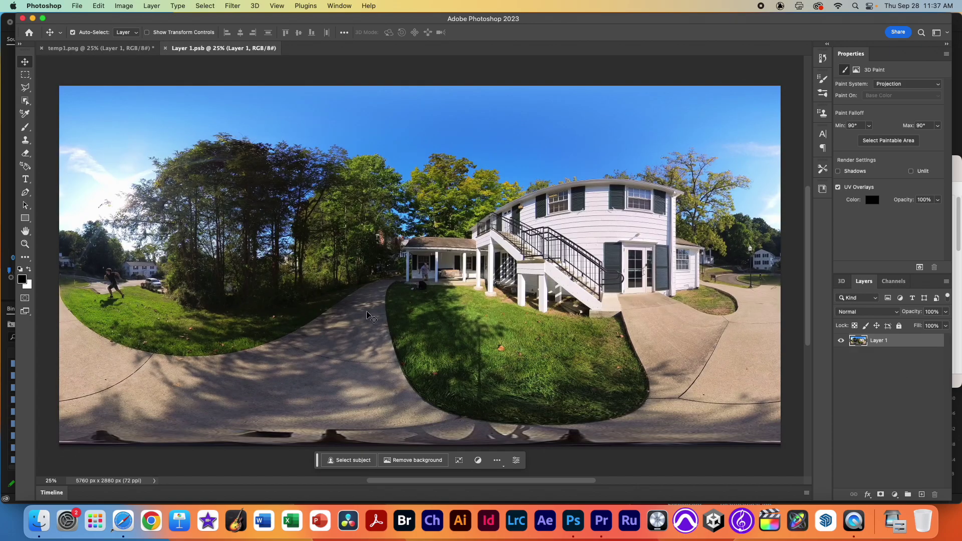
Step: Add an empty Layer 2 above Layer 1 in Layer 1.psb, then go back to temp1.png
click(119, 48)
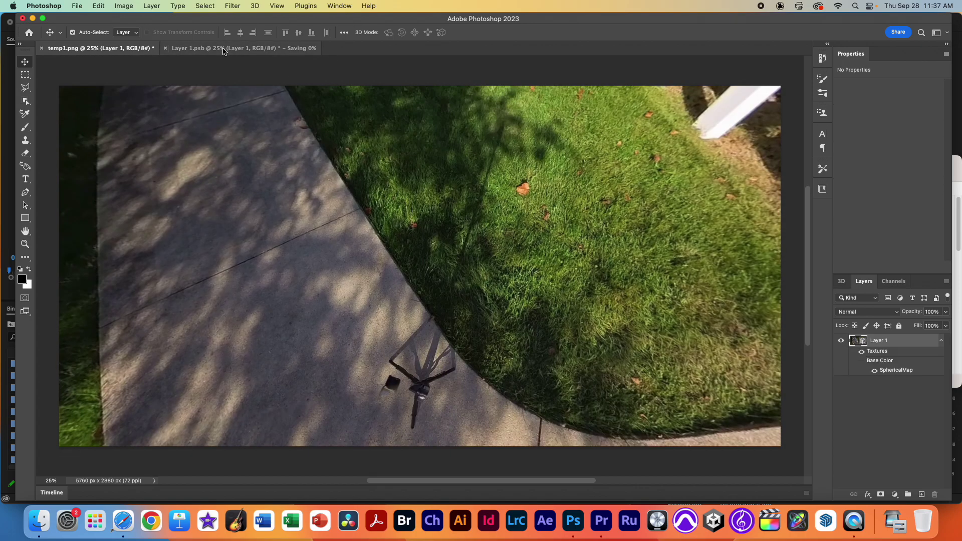
key(ctrl+Tab)
click(136, 50)
click(205, 48)
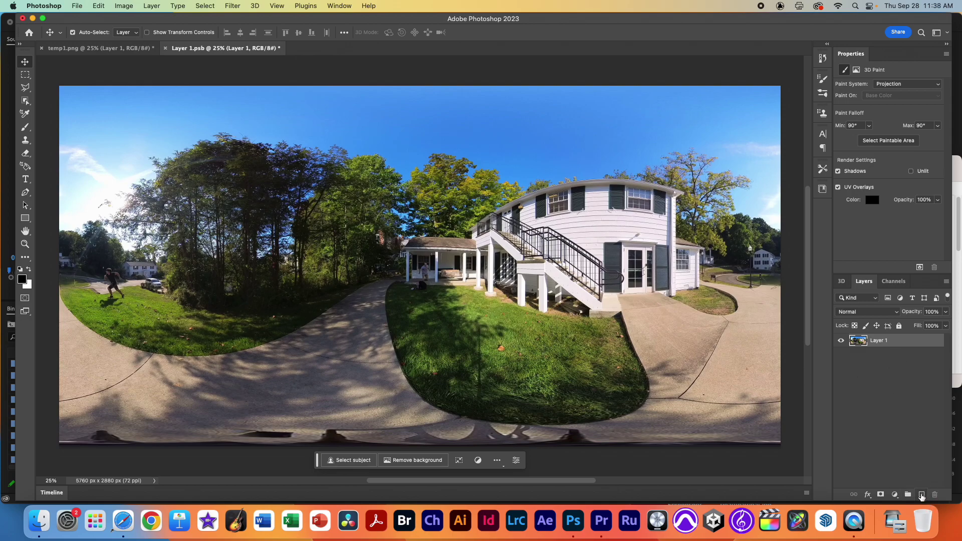
click(922, 495)
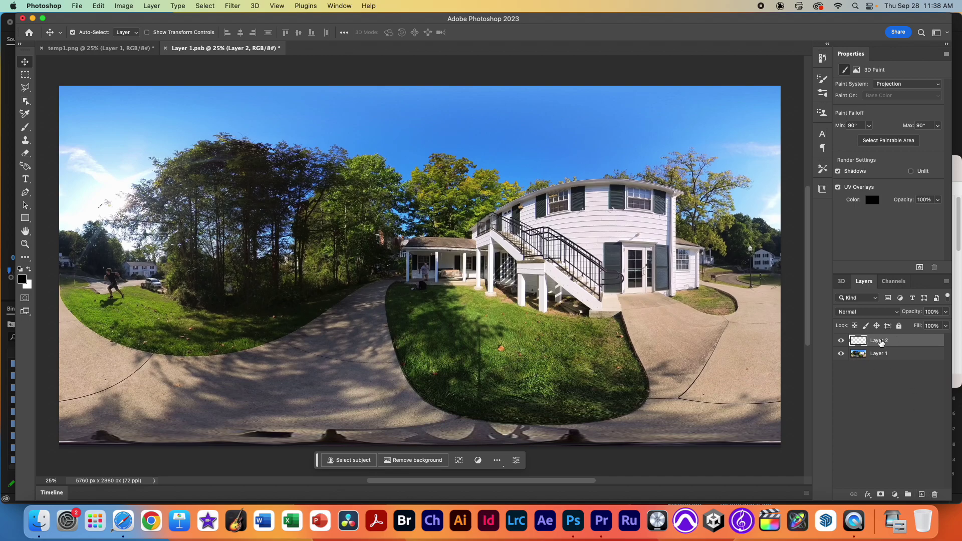
click(122, 49)
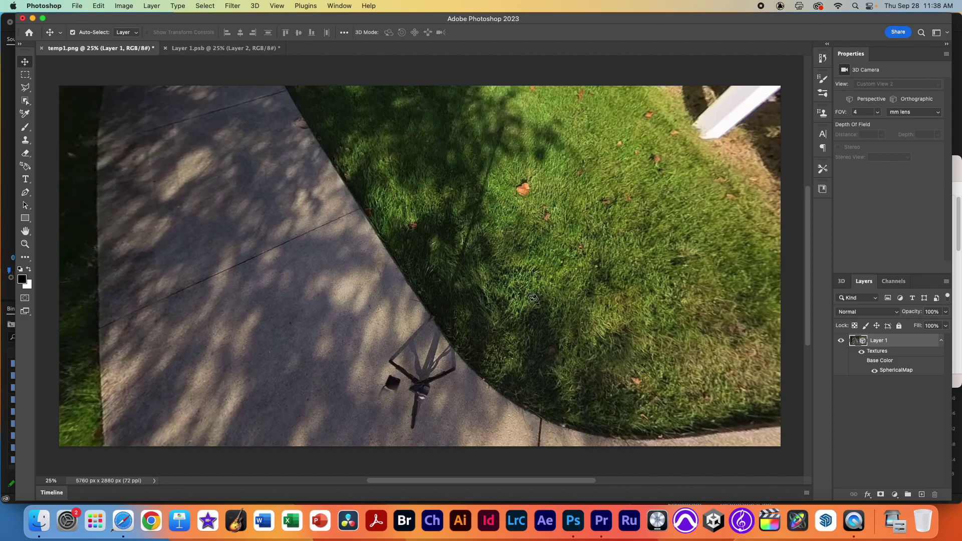
Step: Paint black over the tripod and its long shadow with the Soft Round brush
click(26, 126)
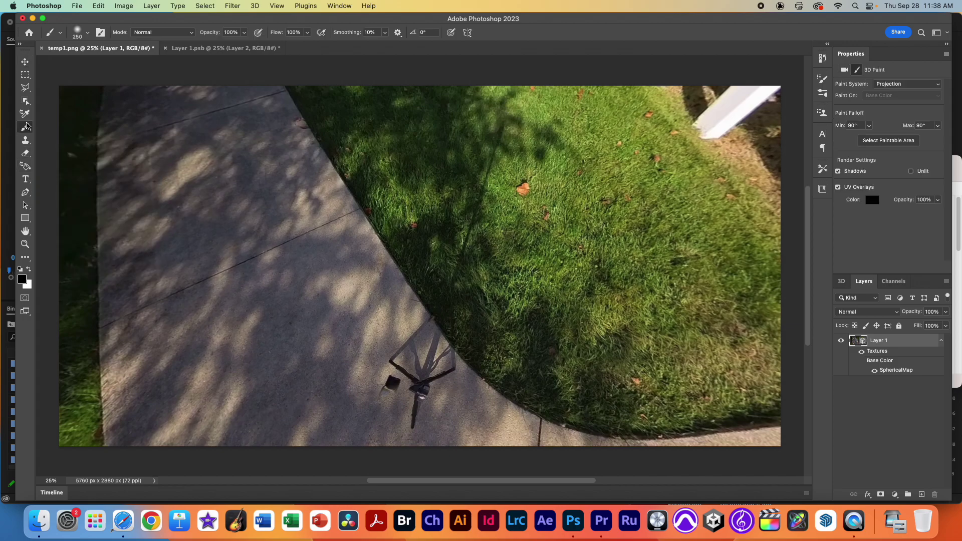
click(28, 127)
click(55, 126)
click(80, 40)
click(84, 160)
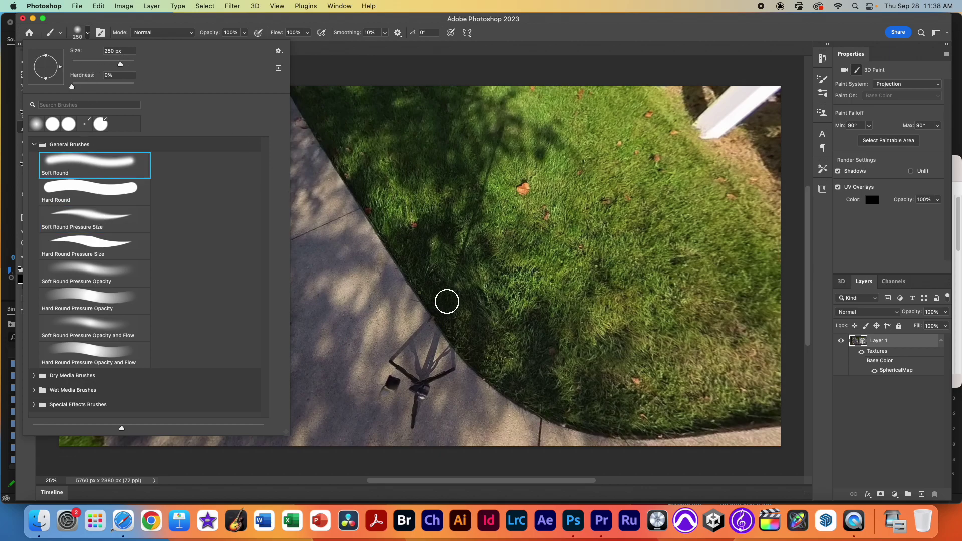
click(410, 373)
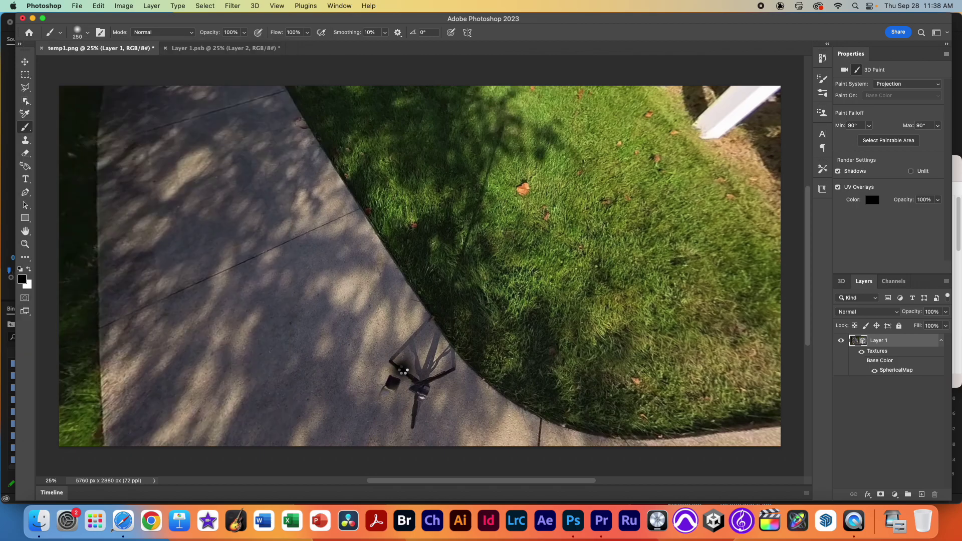
mouse_move(391, 361)
mouse_down()
mouse_move(414, 383)
mouse_move(449, 372)
mouse_move(414, 423)
mouse_move(417, 395)
mouse_move(390, 381)
mouse_move(387, 388)
mouse_move(438, 366)
mouse_move(405, 358)
mouse_move(434, 319)
mouse_move(446, 376)
mouse_move(446, 349)
mouse_move(433, 354)
mouse_move(445, 305)
mouse_move(424, 351)
mouse_move(499, 120)
mouse_up()
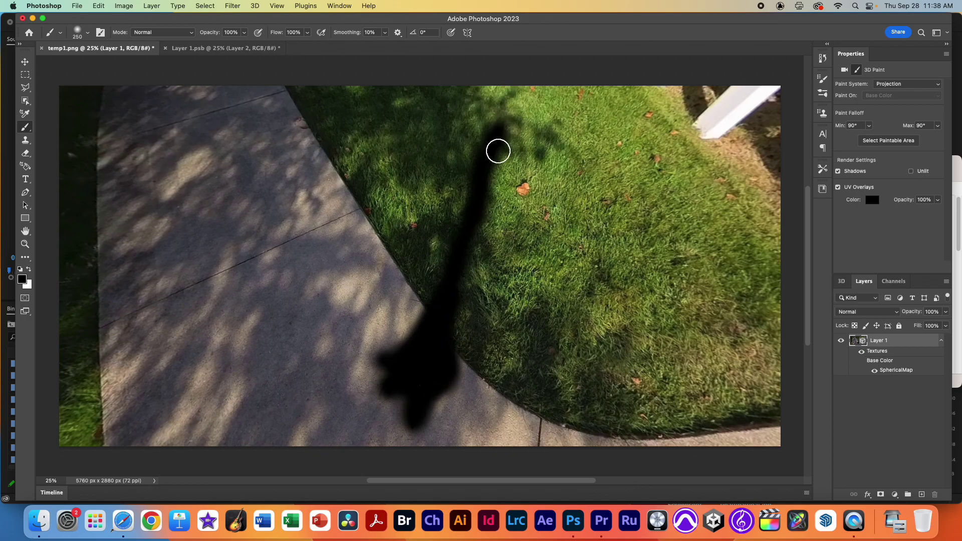
click(223, 48)
Step: Load Layer 2's painted area as a selection, hide Layer 2, and make visible Layer 1 active
click(842, 354)
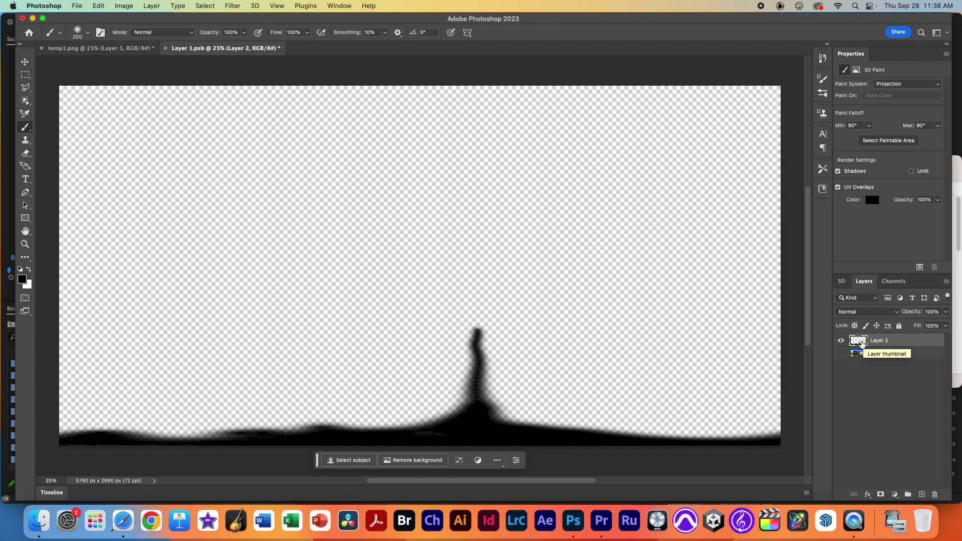
super+click(858, 341)
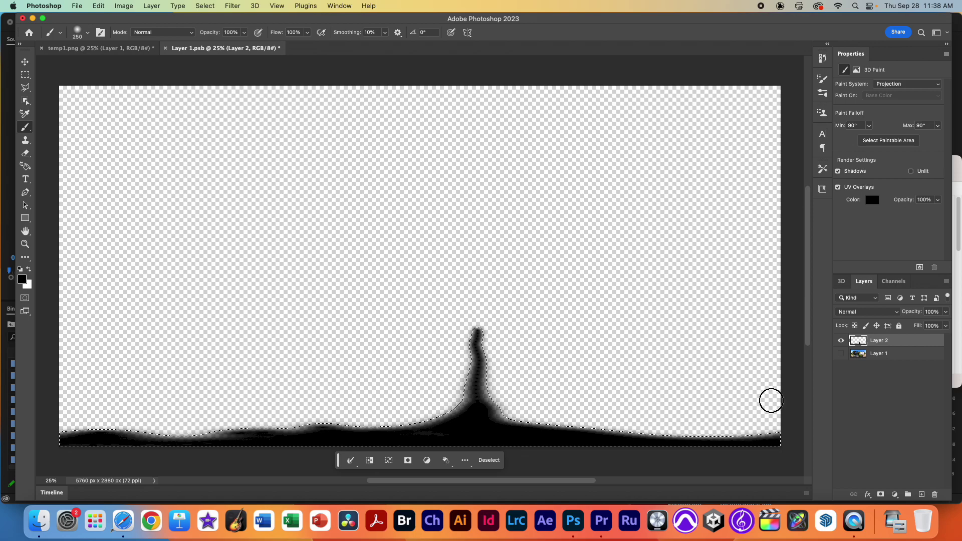
click(843, 341)
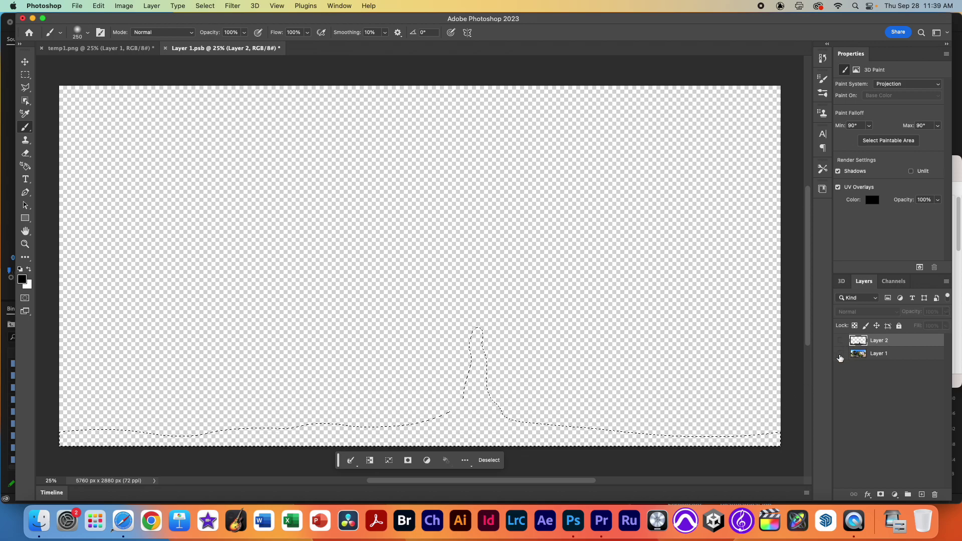
click(841, 354)
click(884, 356)
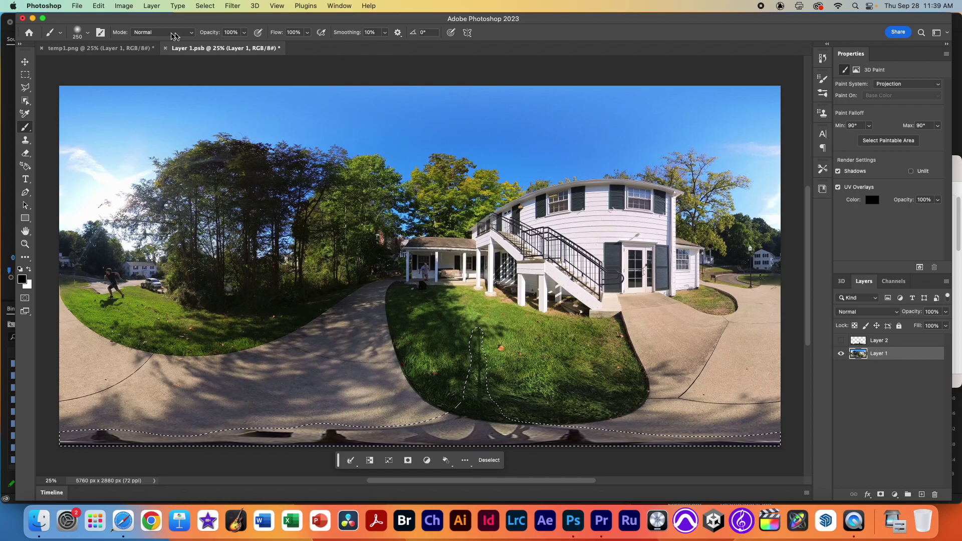
click(131, 50)
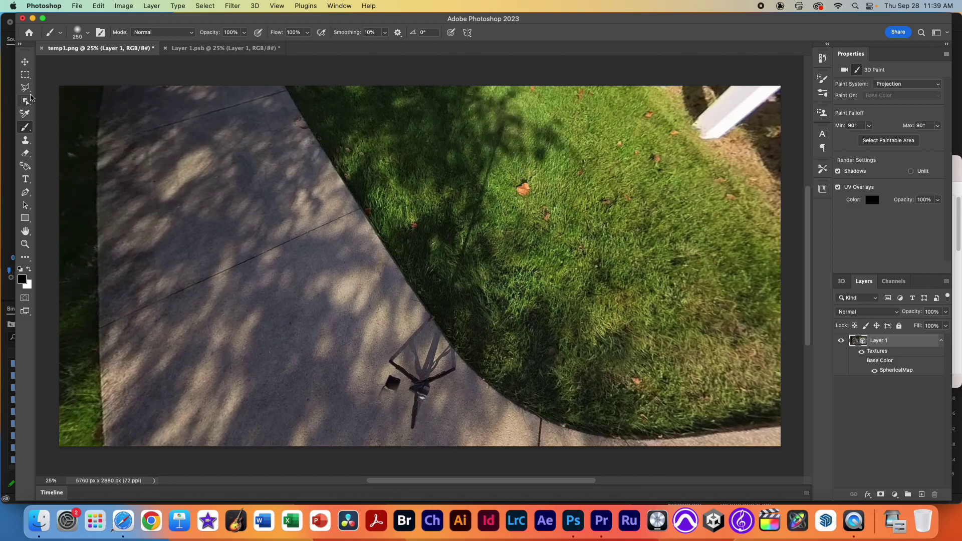
Step: Outline the tripod and its shadow across sidewalk and grass with the Polygonal Lasso
click(27, 89)
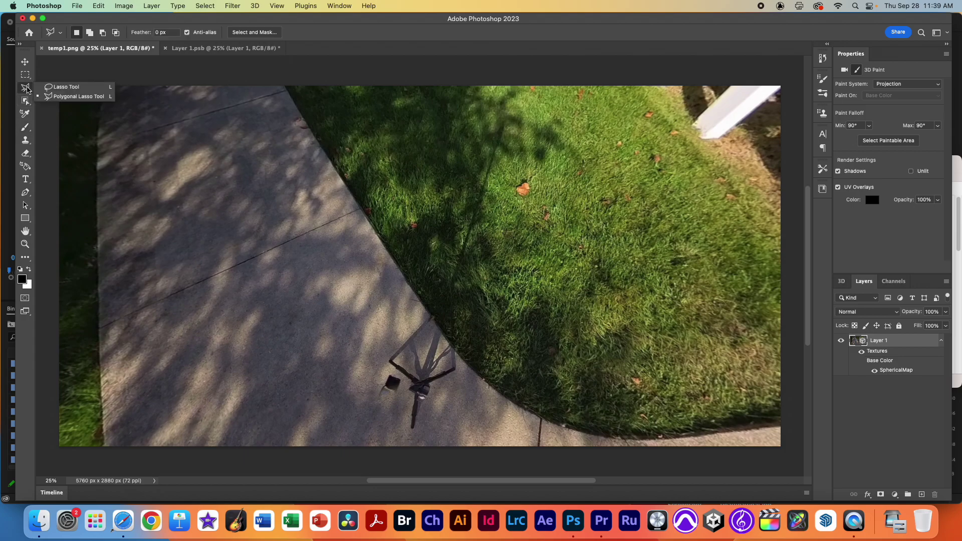
click(61, 97)
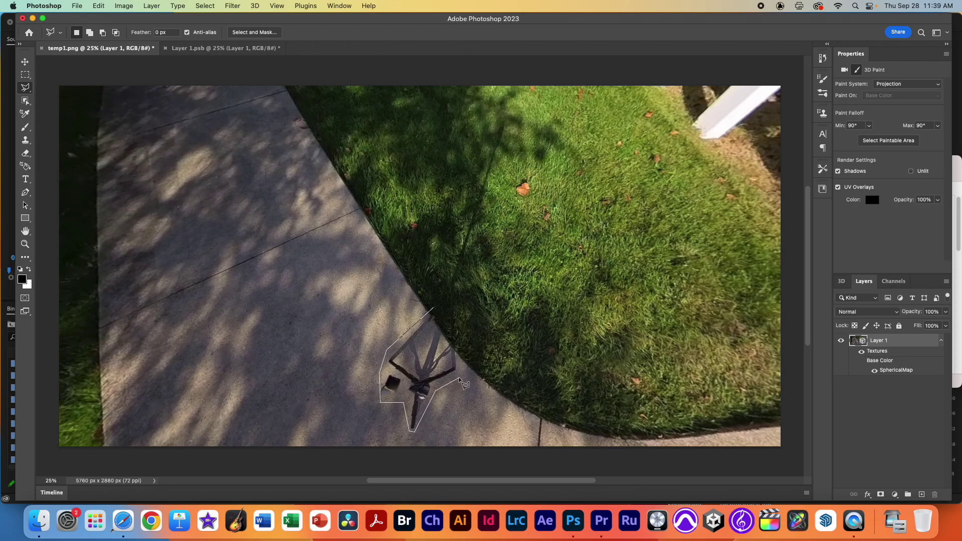
click(469, 362)
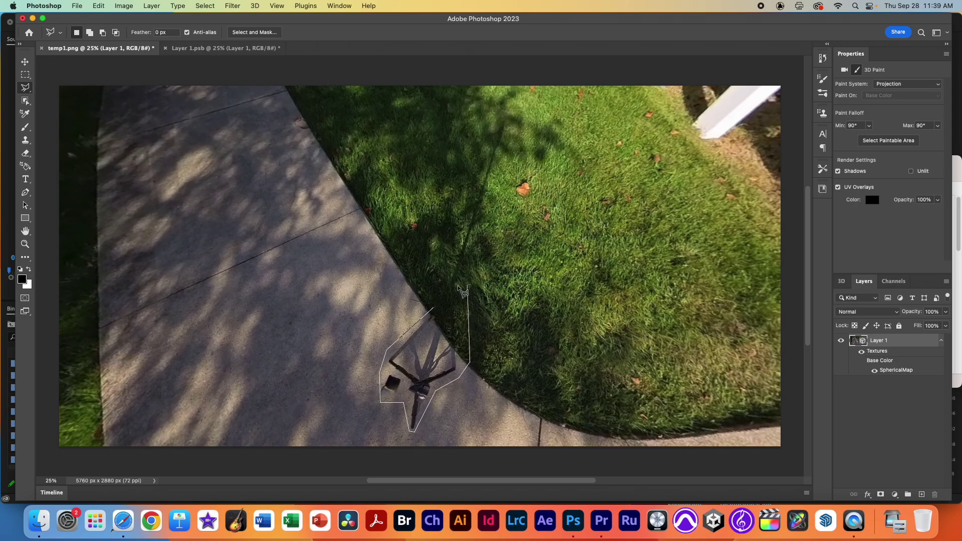
click(511, 122)
click(501, 118)
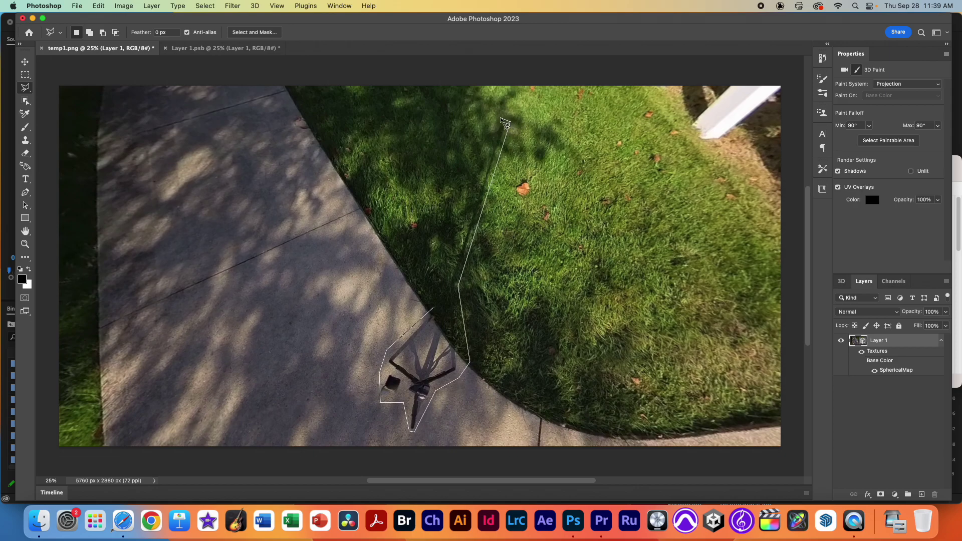
click(433, 307)
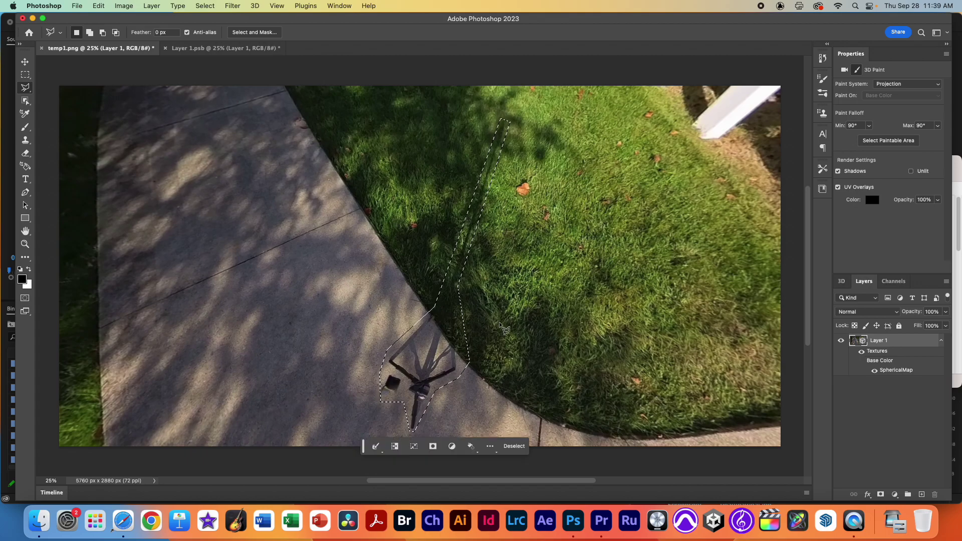
key(shift)
Step: Content-Aware Fill the selected tripod and shadow, then deselect
key(shift+BackSpace)
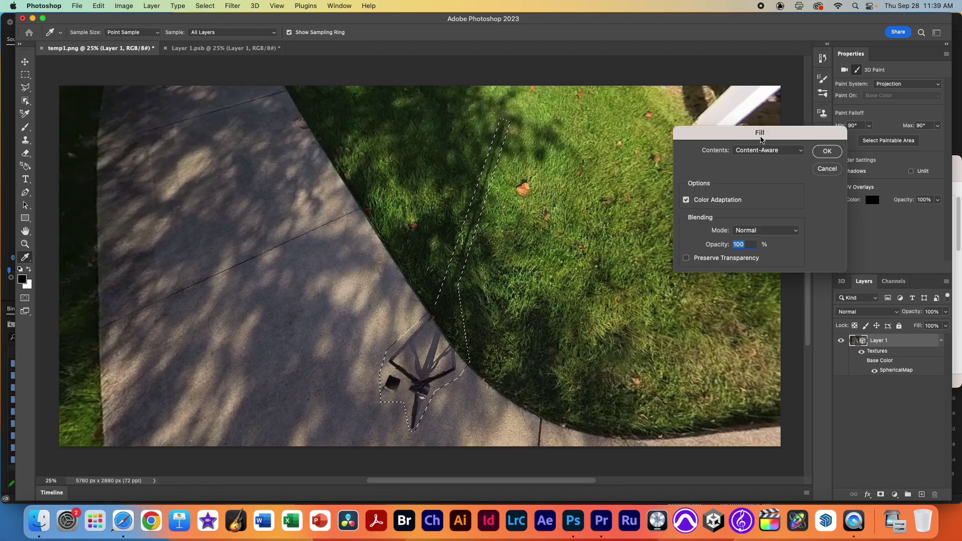
drag(808, 137, 720, 171)
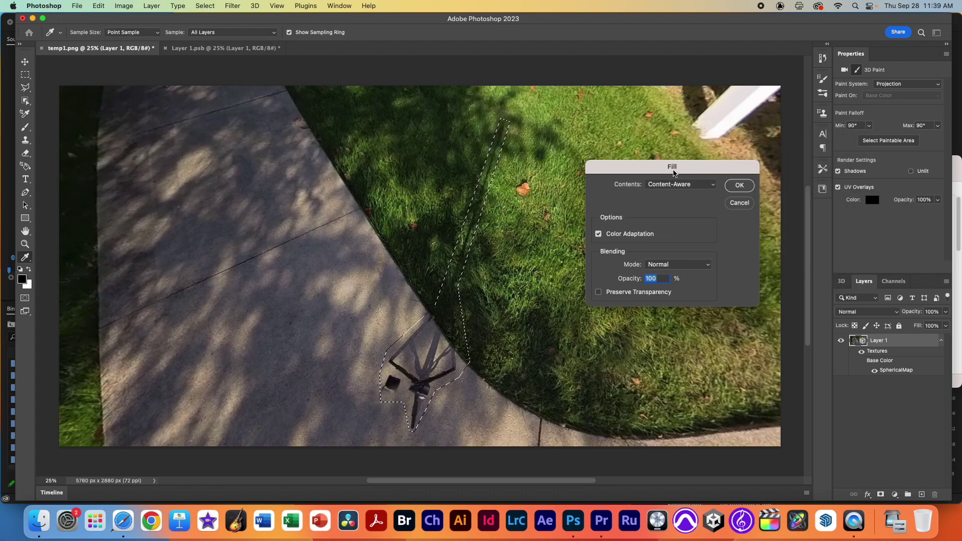
click(740, 186)
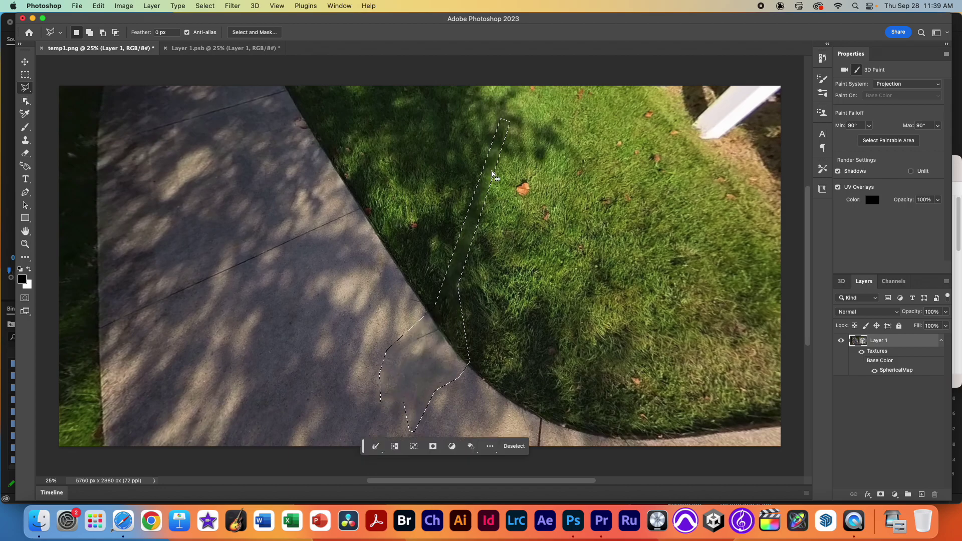
click(434, 385)
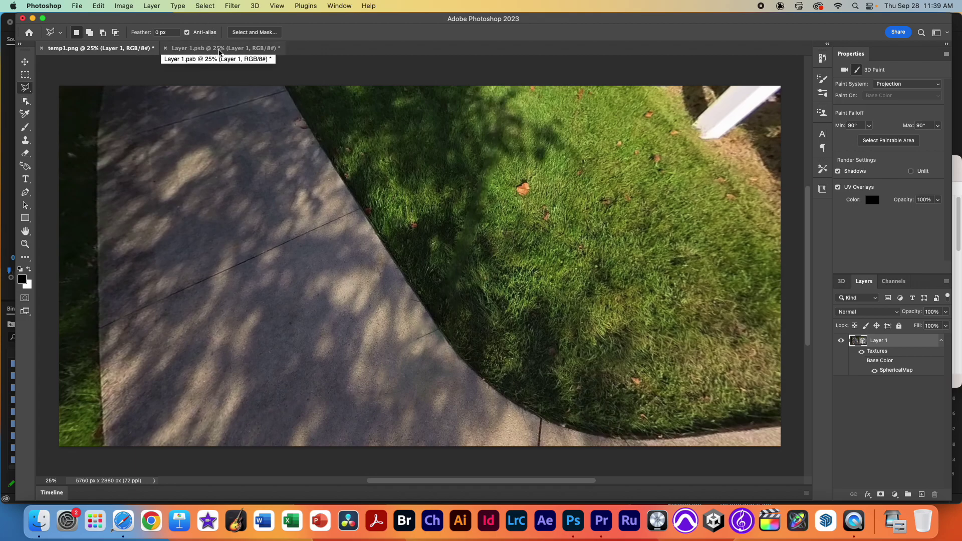
Step: In Layer 1.psb, delete everything outside the tripod patch and delete Layer 2
click(221, 50)
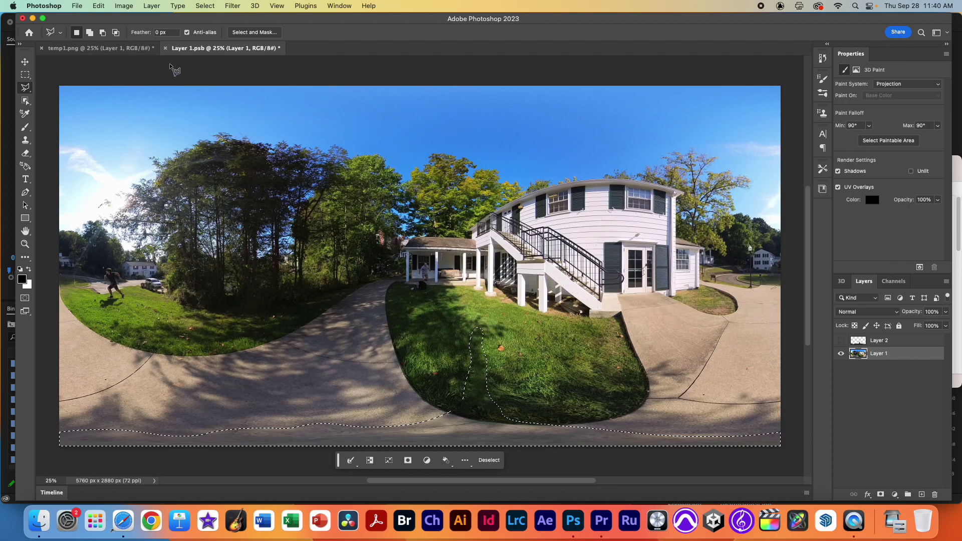
click(204, 5)
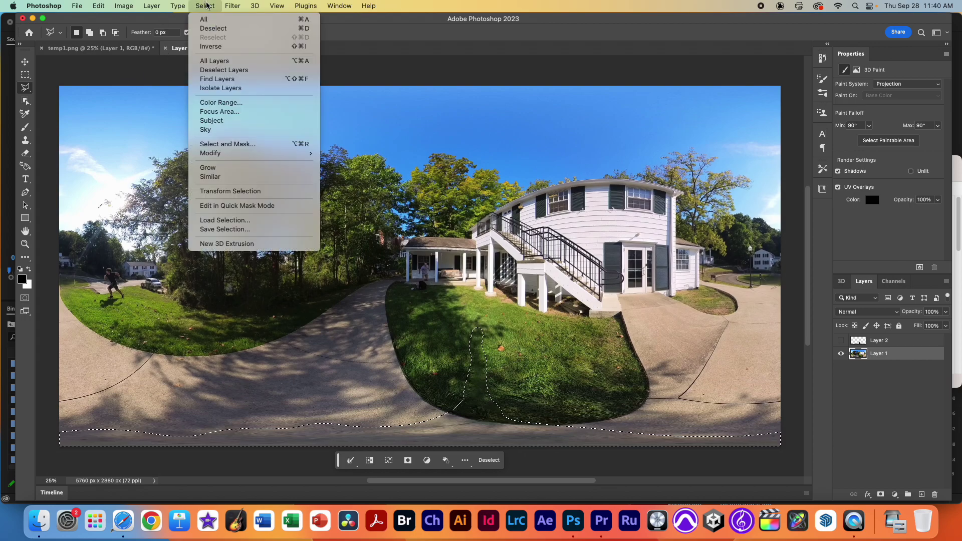
click(217, 47)
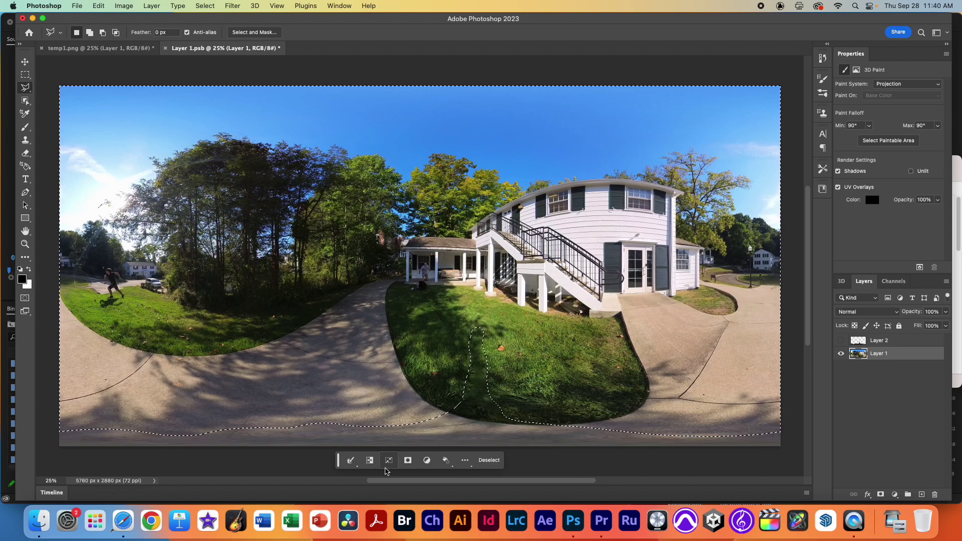
key(Delete)
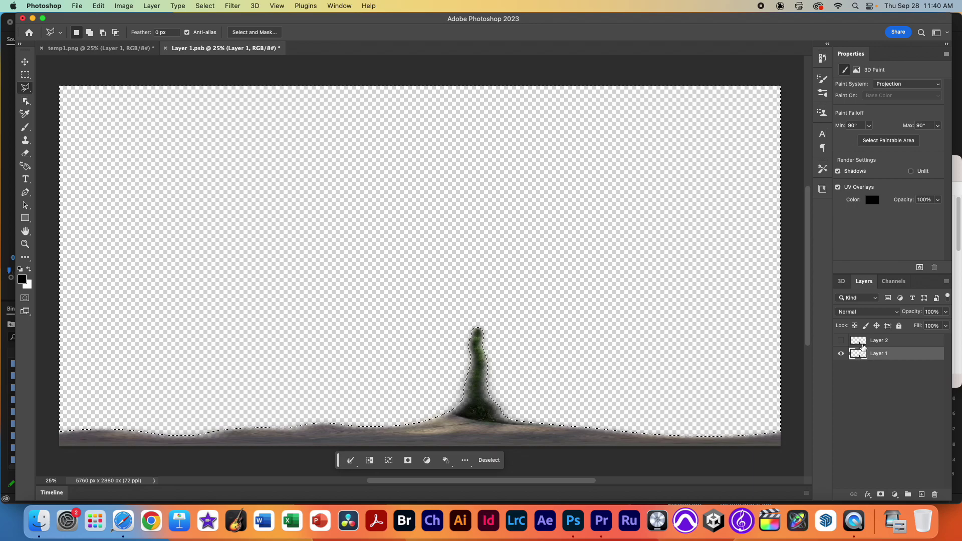
drag(863, 345, 935, 494)
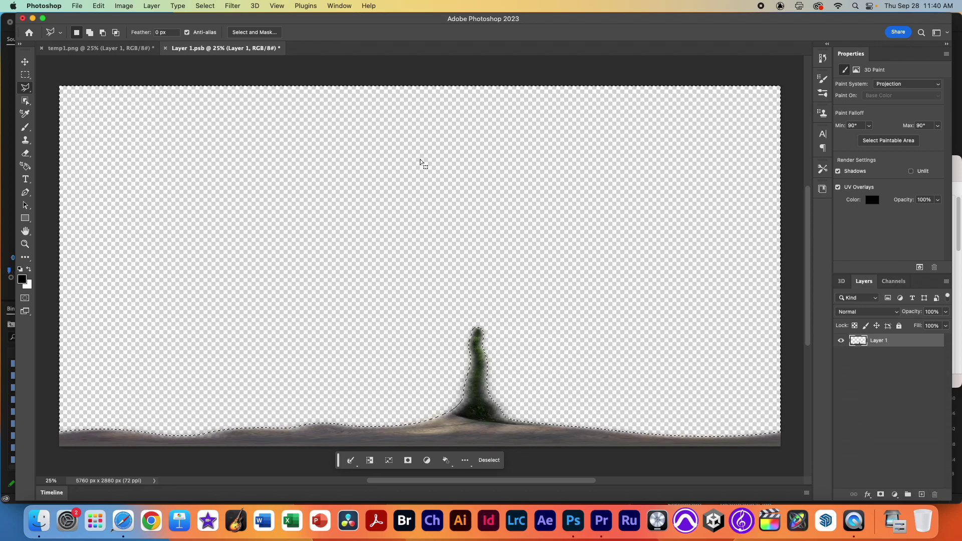
click(205, 6)
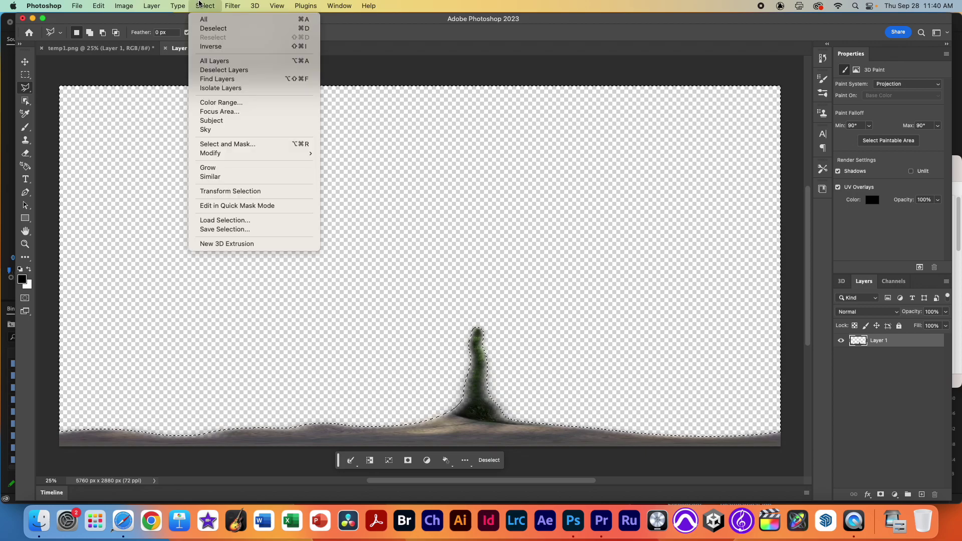
Step: Deselect, save a PNG copy named tripodremoved.png to the Desktop, then switch to Premiere Pro
click(206, 28)
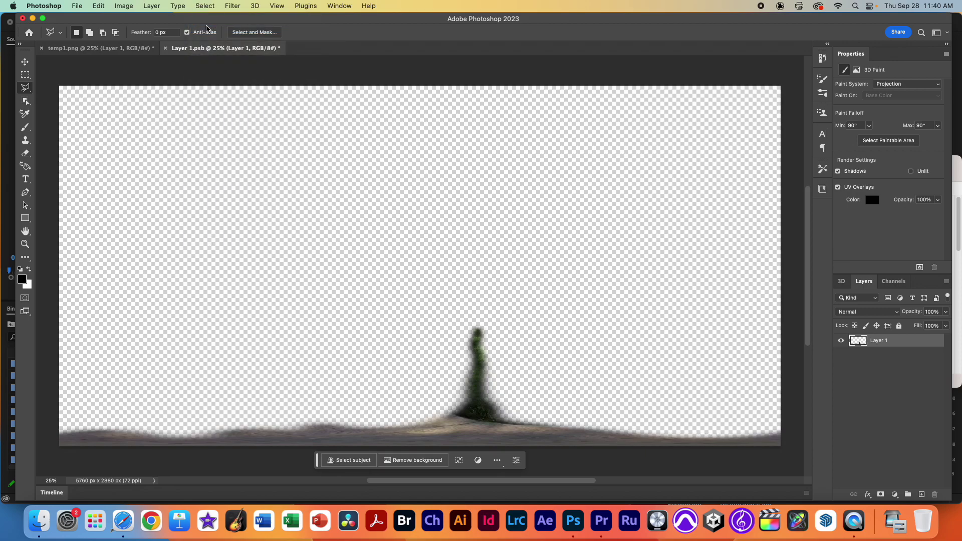
click(81, 5)
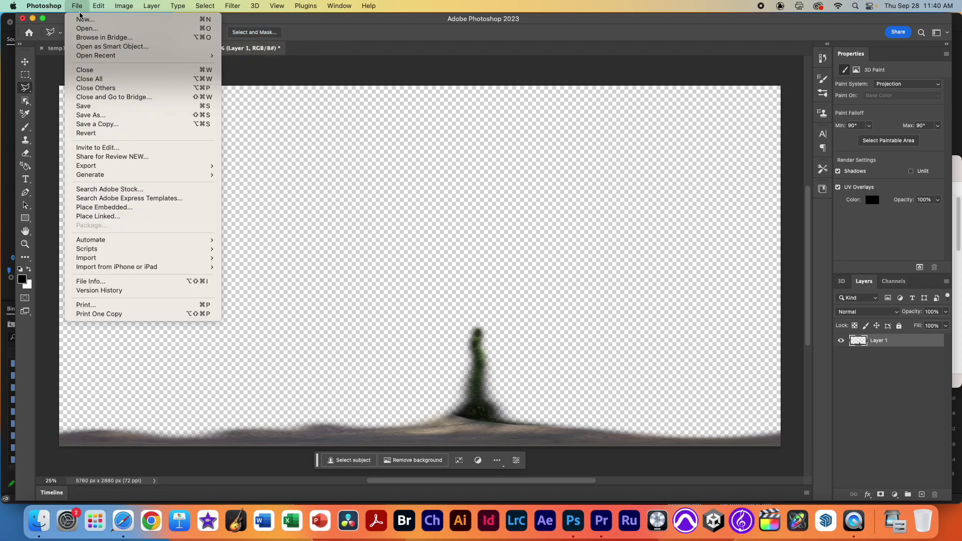
click(118, 129)
click(483, 210)
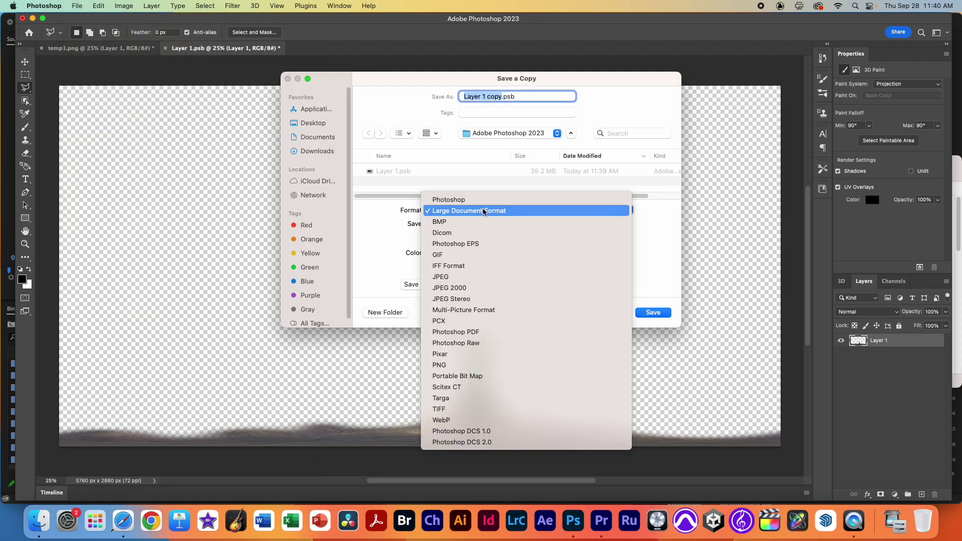
click(488, 366)
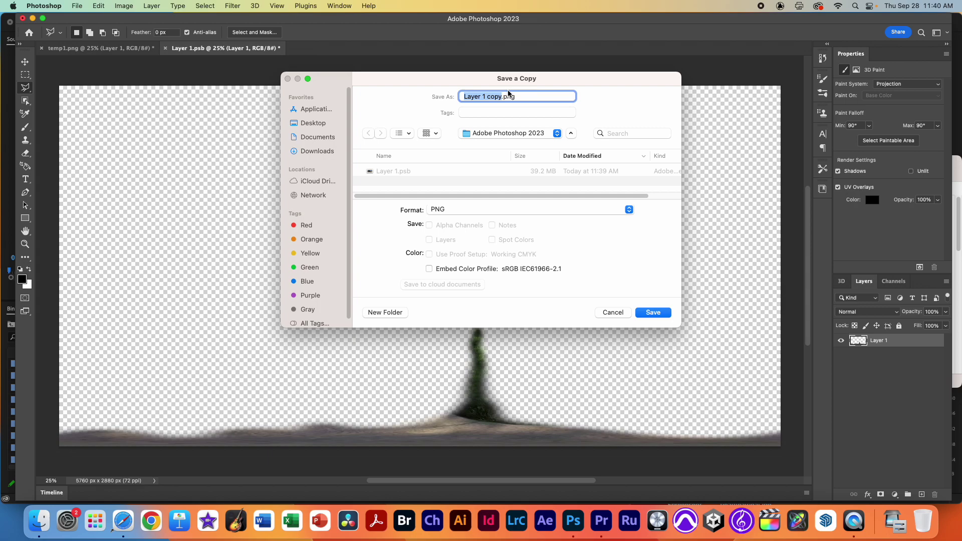
text(tripodremoved)
key(super+shift+d)
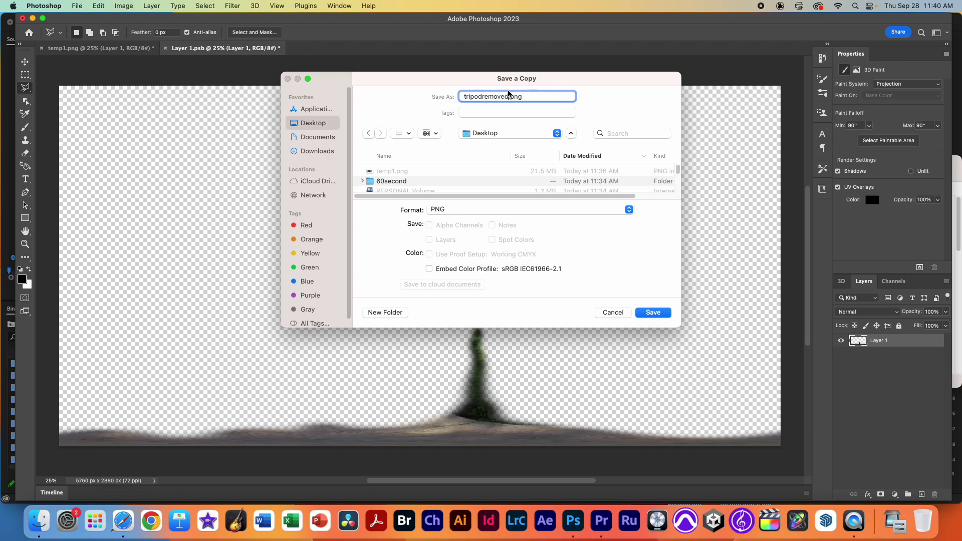
click(655, 316)
click(562, 239)
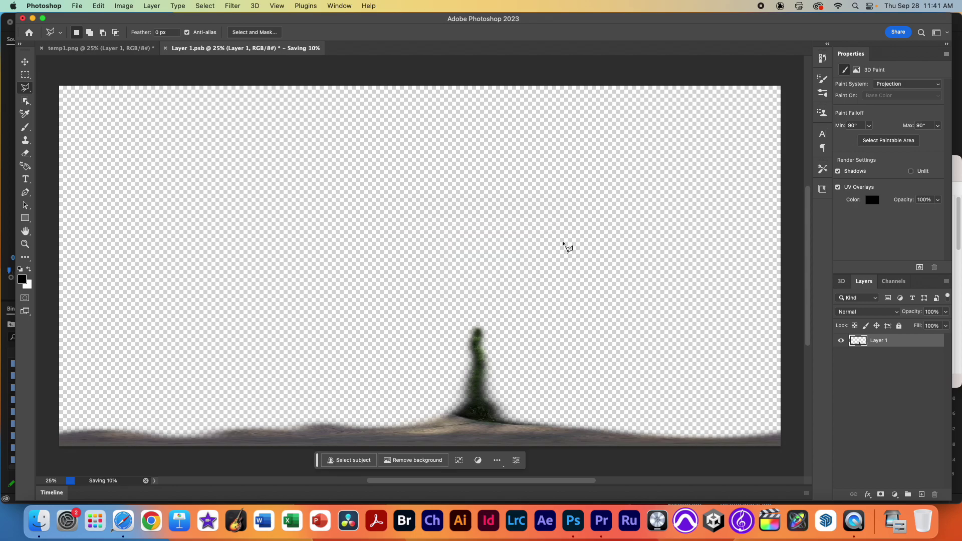
key(super+Tab)
key(super+Tab)
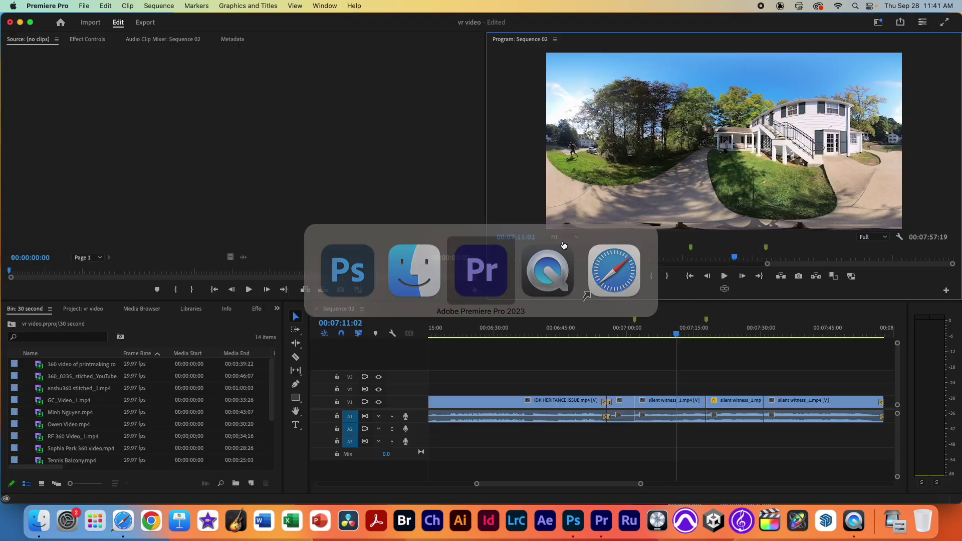
Step: Import tripodremoved.png into the Premiere Pro project bin
scroll(182, 411, down, 3)
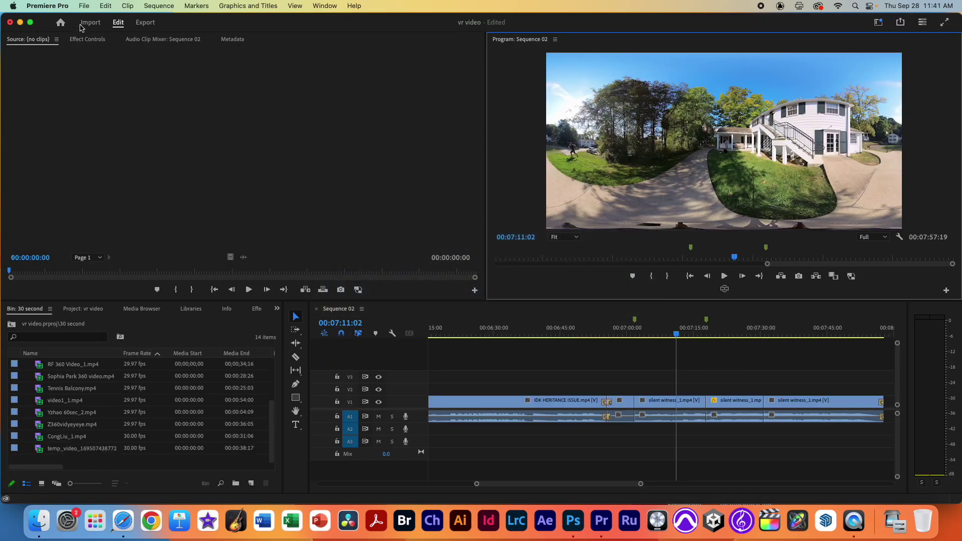
click(82, 5)
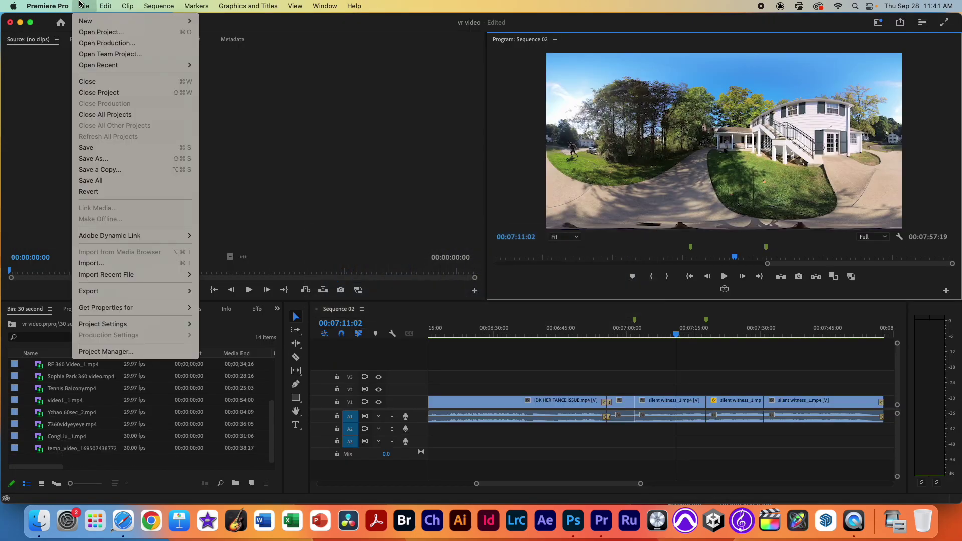
click(103, 264)
click(412, 132)
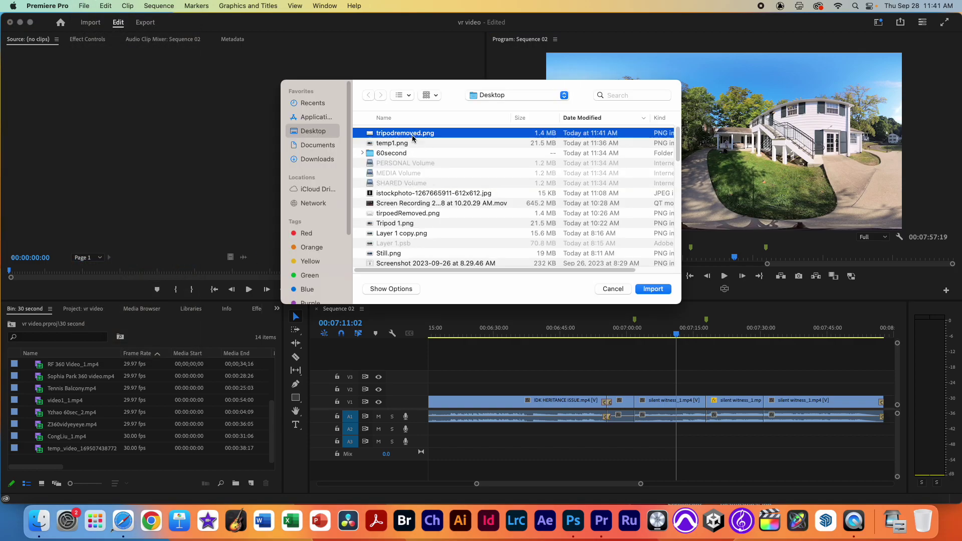
key(space)
key(space)
click(650, 290)
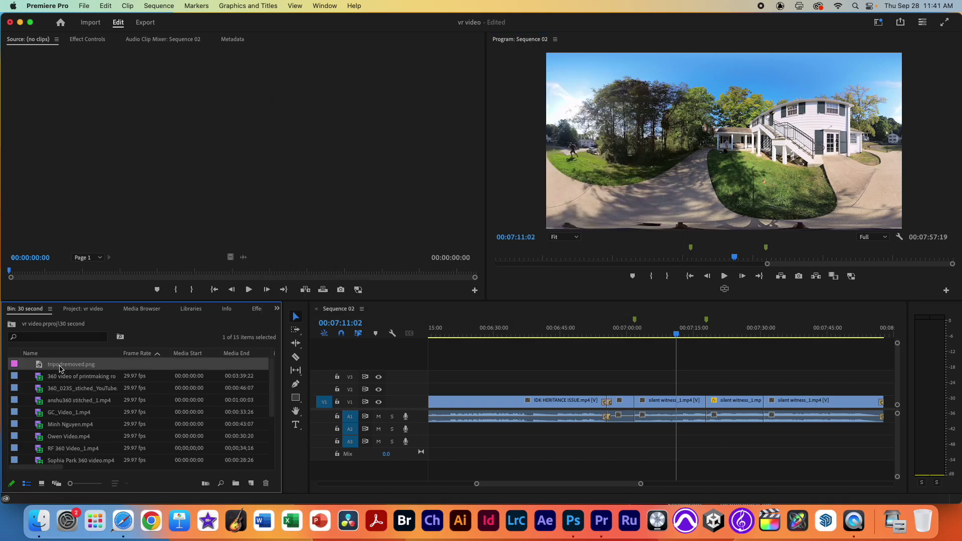
Step: Place tripodremoved.png on V2 over the 360 clip, lengthen it, and enable the VR preview
drag(258, 364, 670, 387)
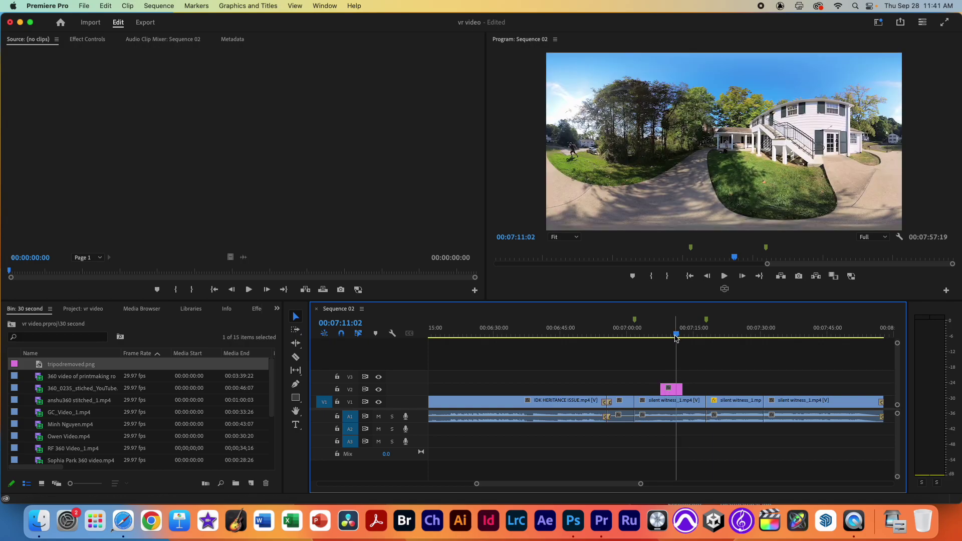
drag(682, 389, 635, 389)
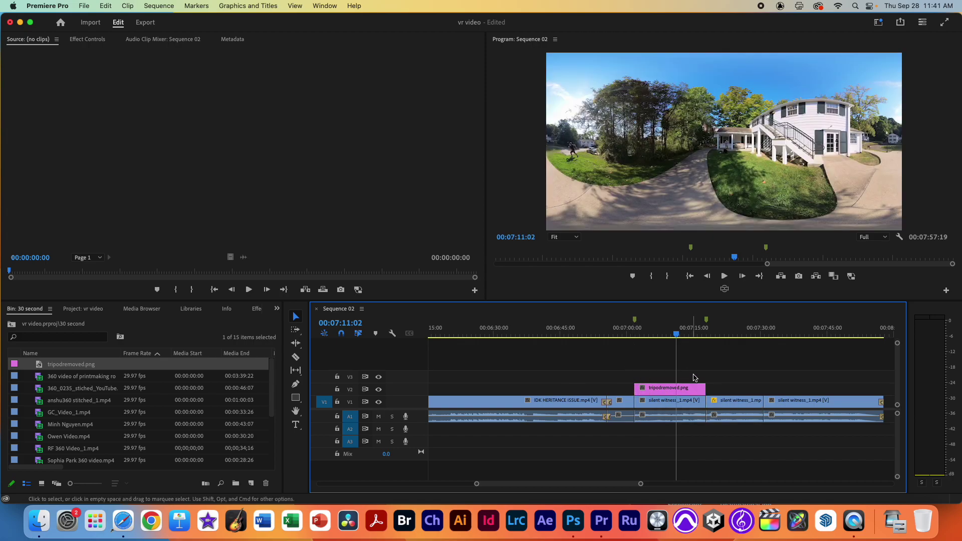
drag(676, 334, 655, 335)
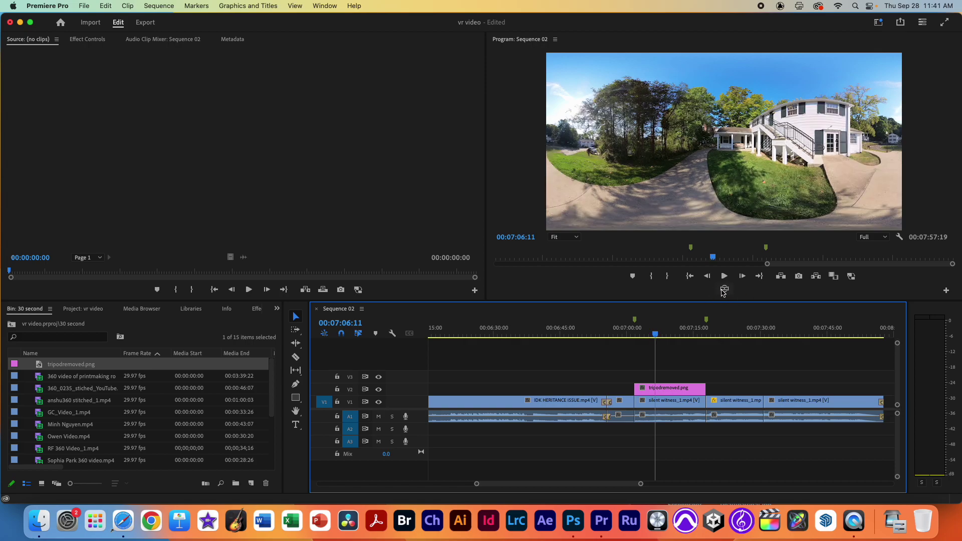
click(725, 289)
mouse_move(726, 145)
mouse_down()
mouse_move(717, 125)
mouse_move(731, 155)
mouse_move(715, 117)
mouse_move(756, 118)
mouse_move(754, 189)
mouse_move(736, 131)
mouse_up()
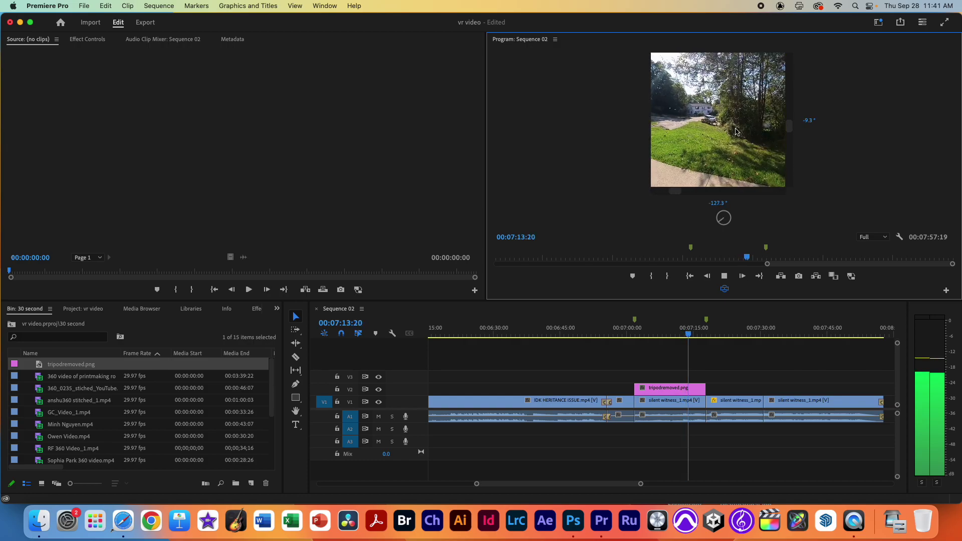
double_click(704, 140)
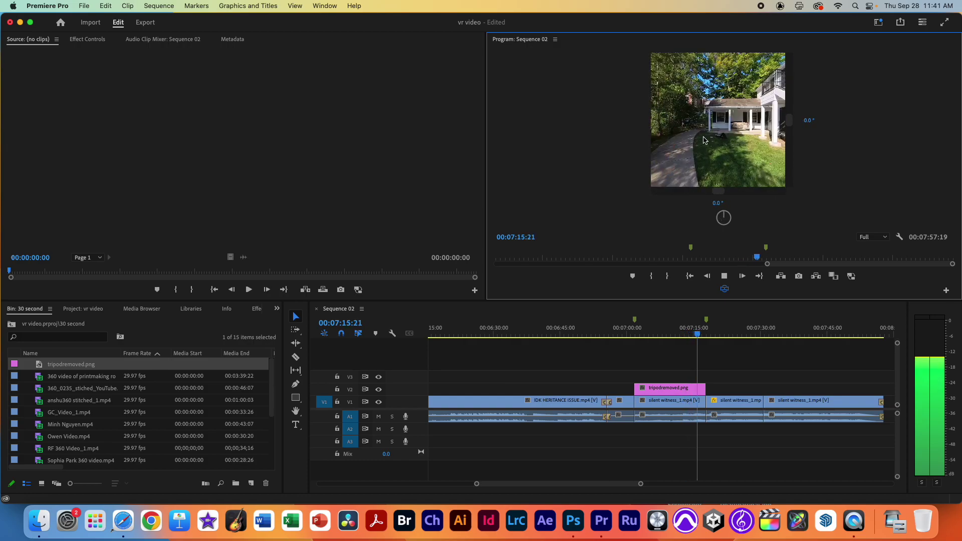
mouse_move(704, 140)
mouse_down()
mouse_move(716, 131)
mouse_move(691, 138)
mouse_up()
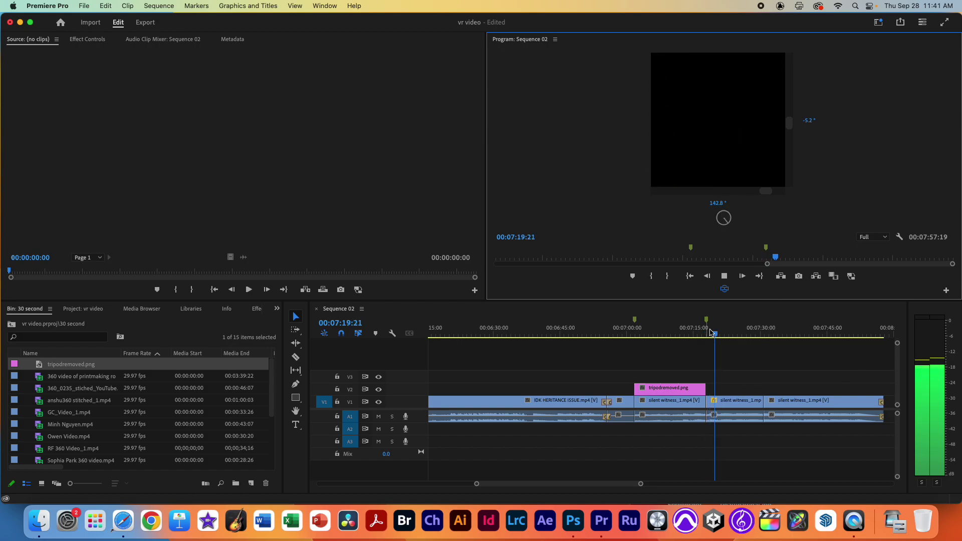
drag(712, 332, 686, 335)
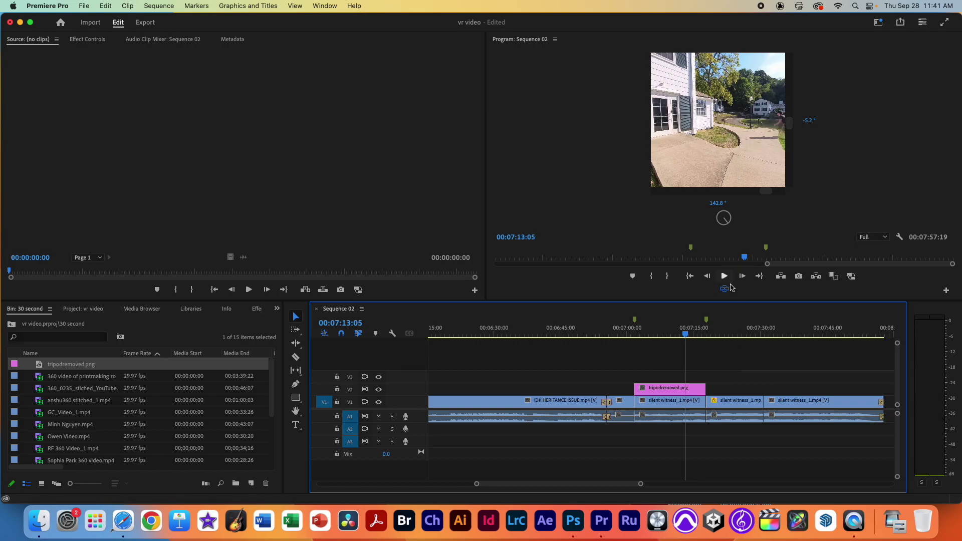
click(724, 289)
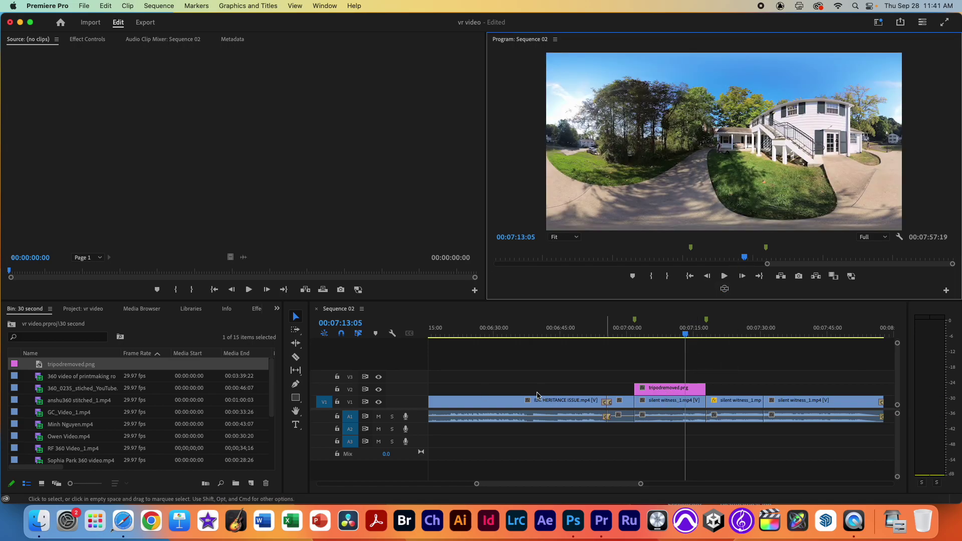
click(380, 391)
click(380, 390)
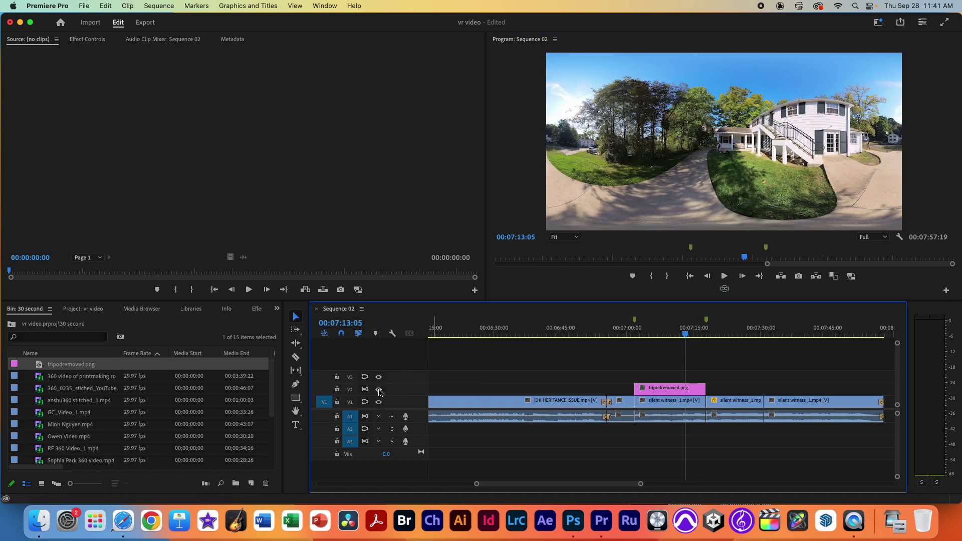
click(379, 390)
click(379, 391)
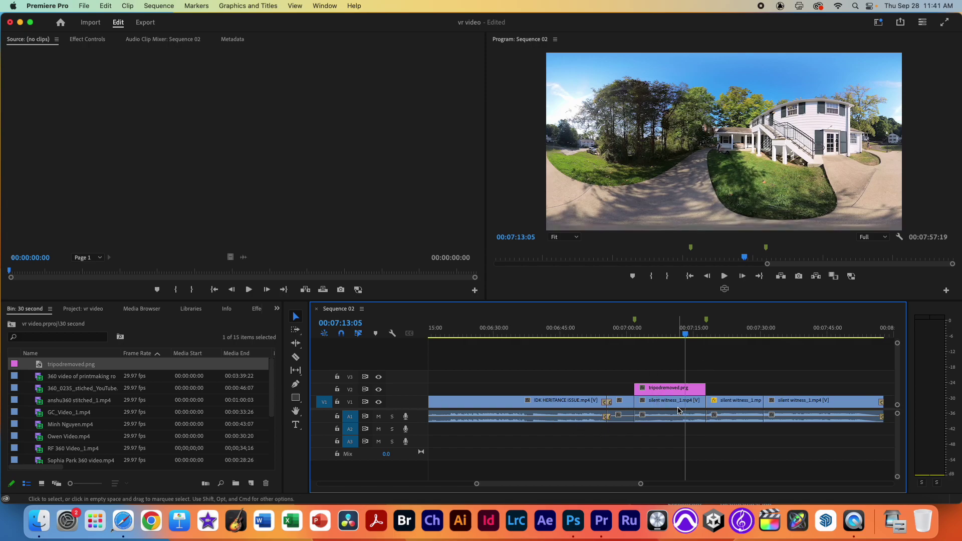
click(732, 332)
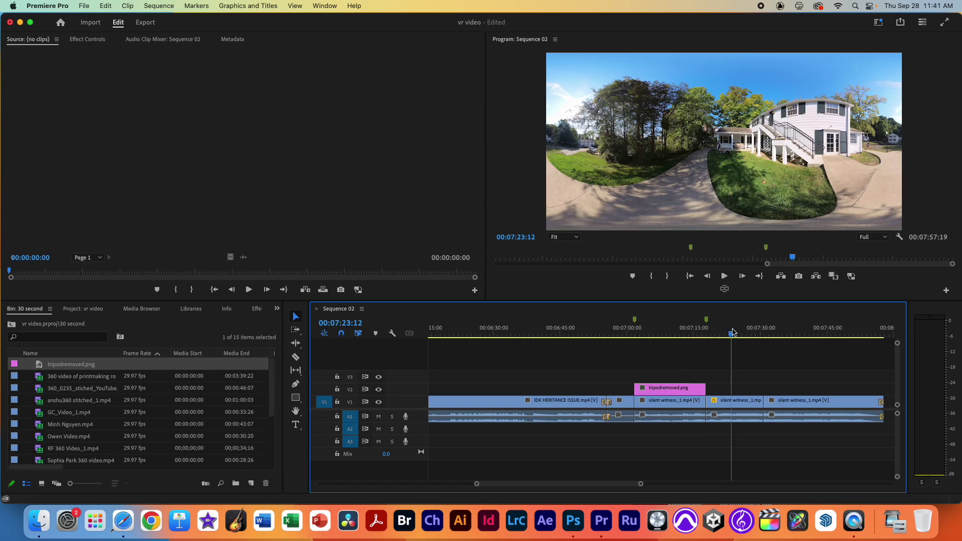
Step: Show silent witness_1.mp4's Effect Controls: one mask, 53.0% opacity, Hard Light blend
click(746, 403)
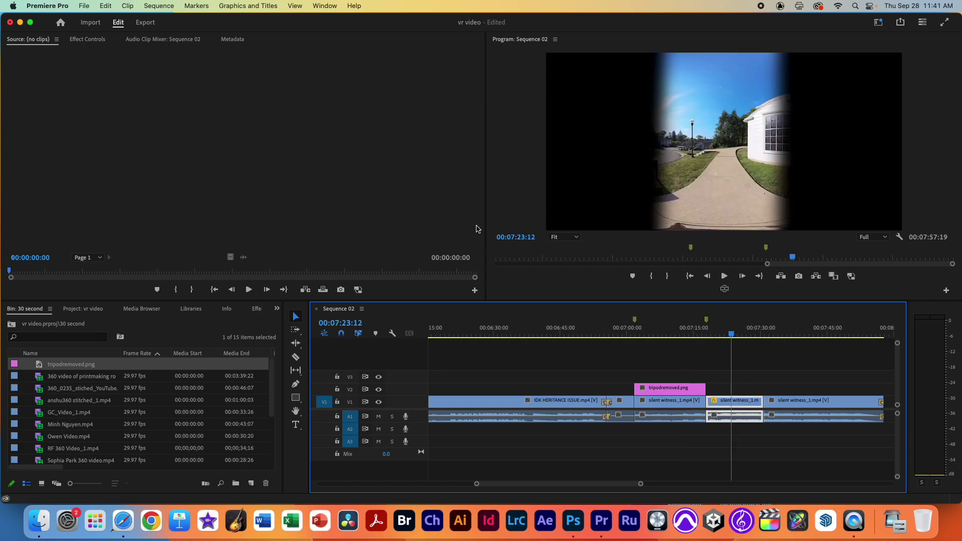
click(88, 40)
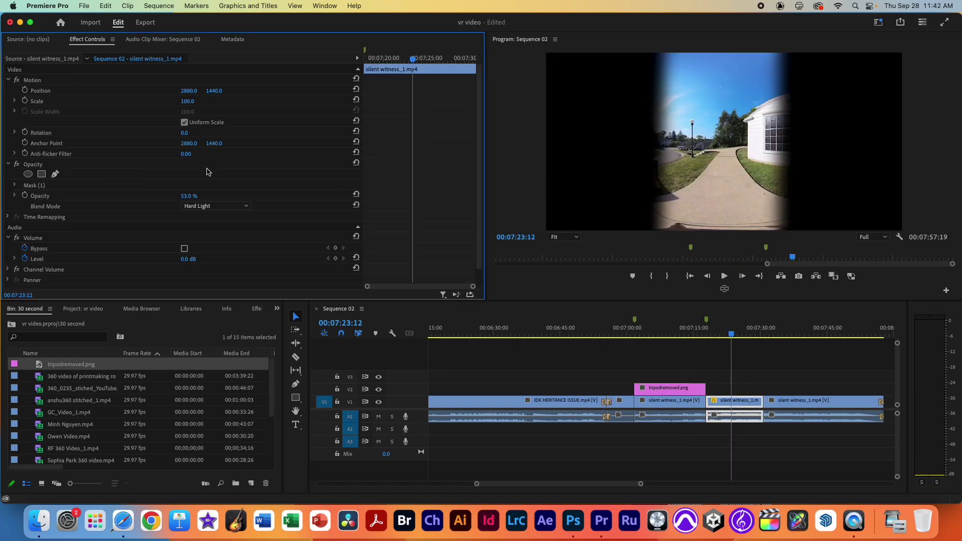
click(792, 330)
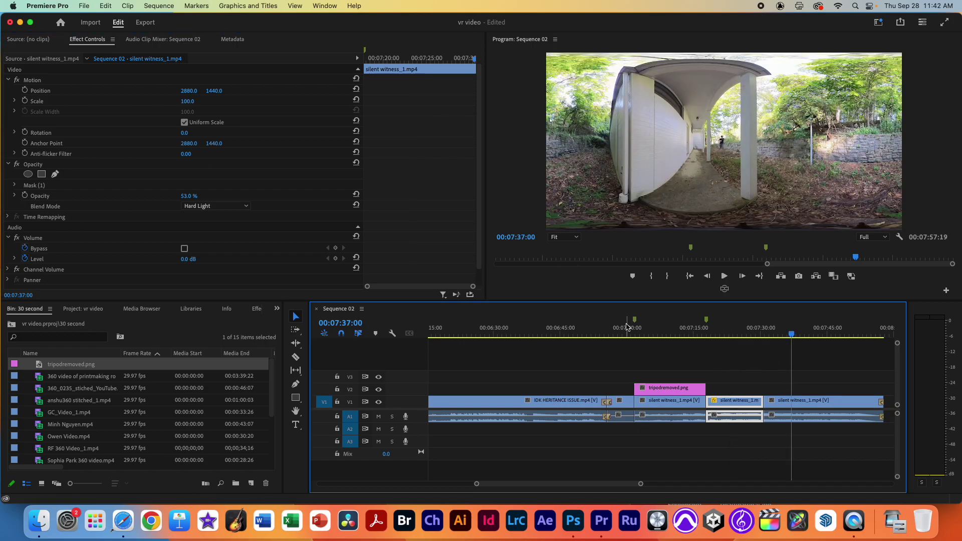
drag(621, 328, 662, 331)
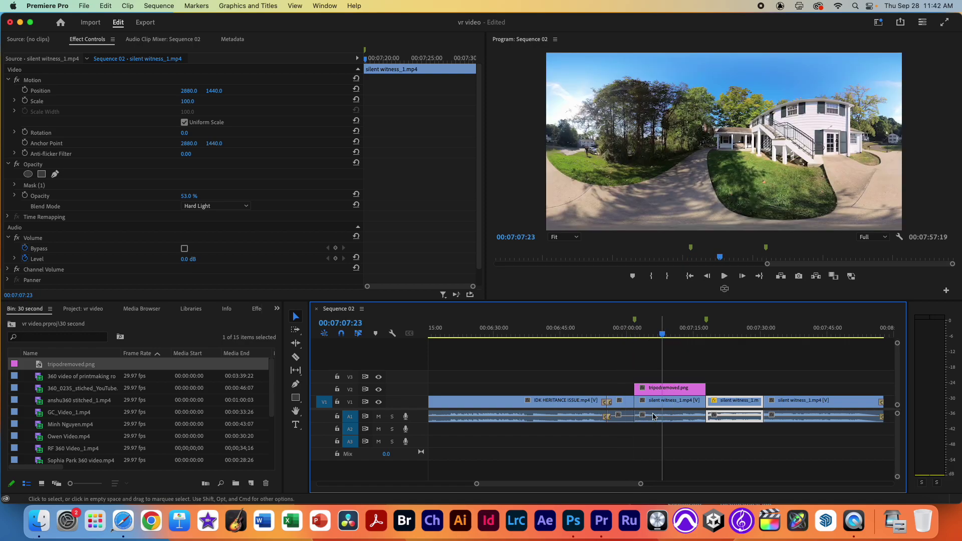